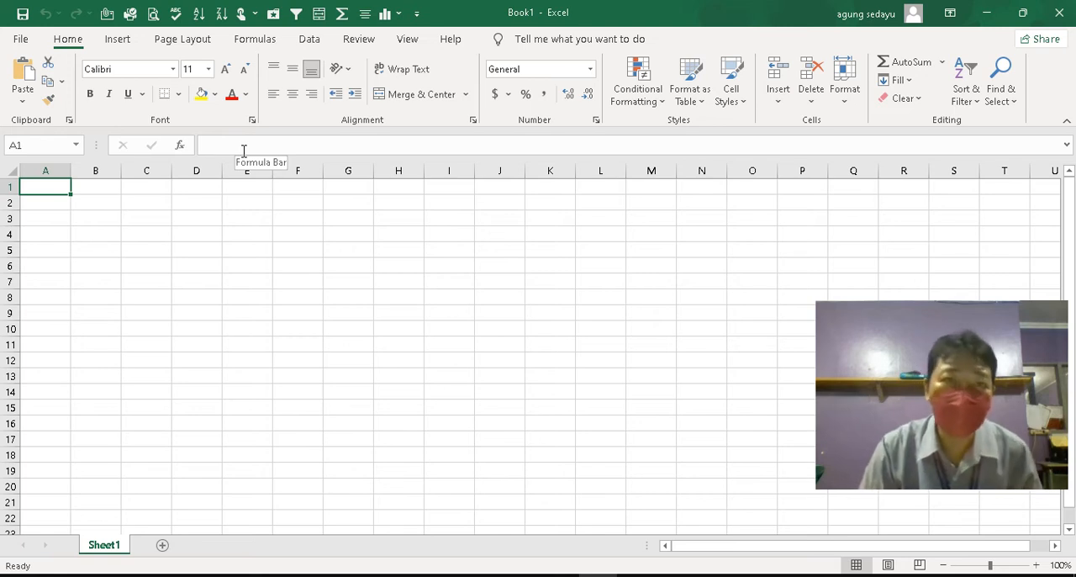
Select rows 1, 2, 3 and 4 in turn to examine the rows of the blank worksheet
left_click(334, 216)
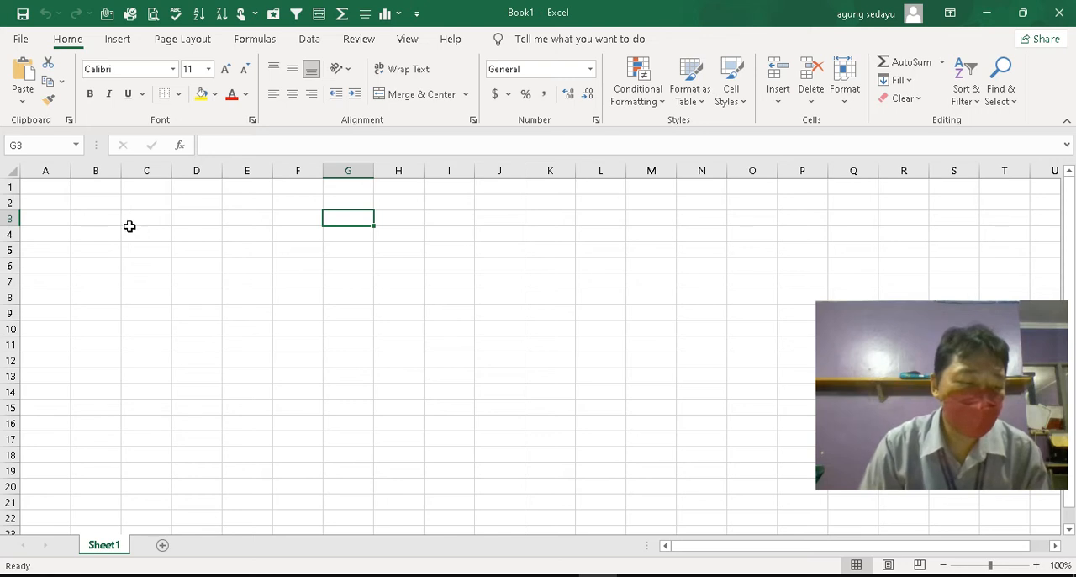
left_click(41, 190)
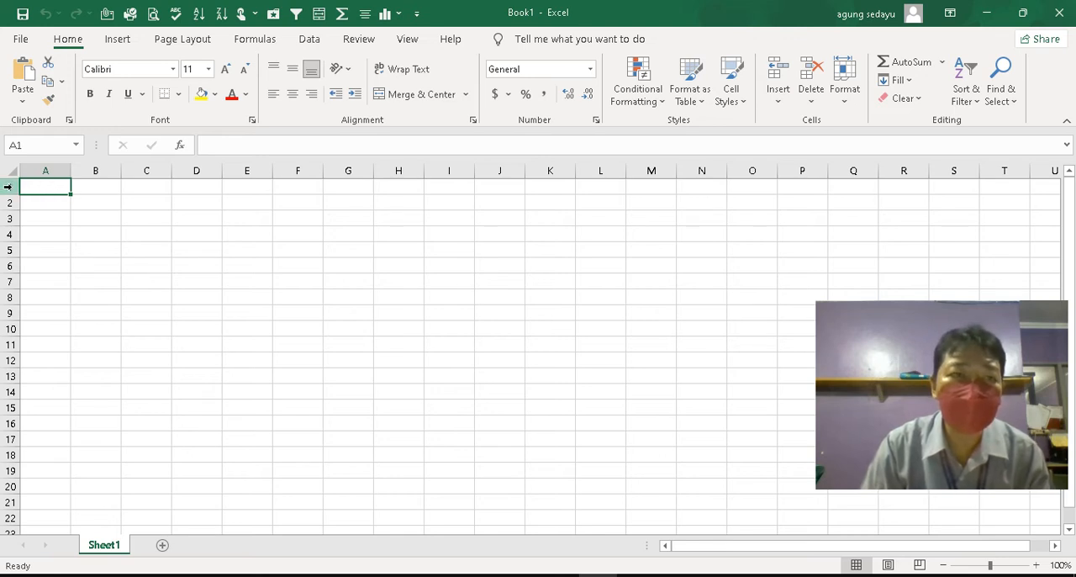
left_click(7, 186)
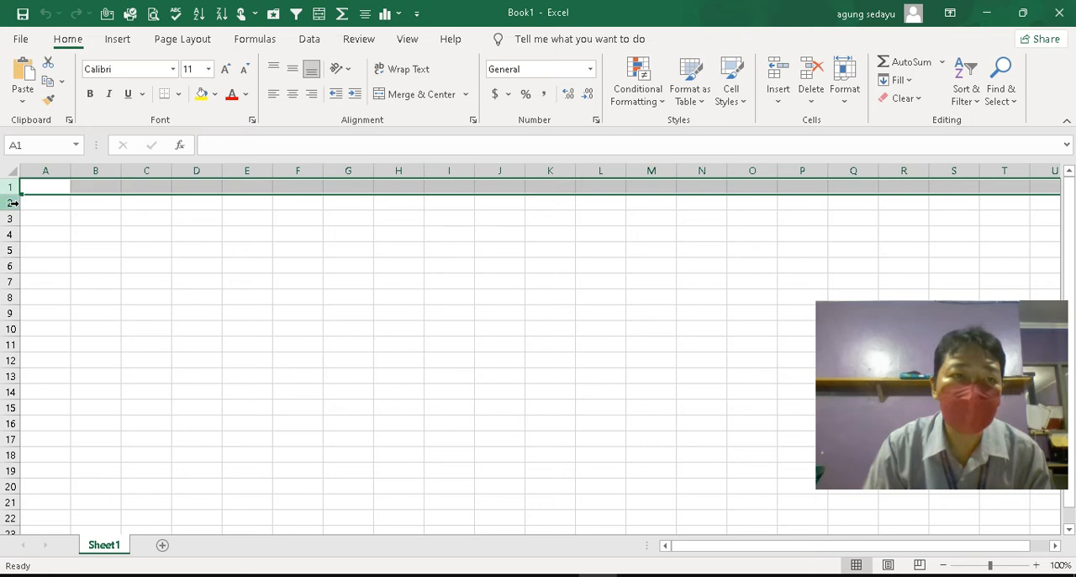
left_click(9, 202)
left_click(9, 219)
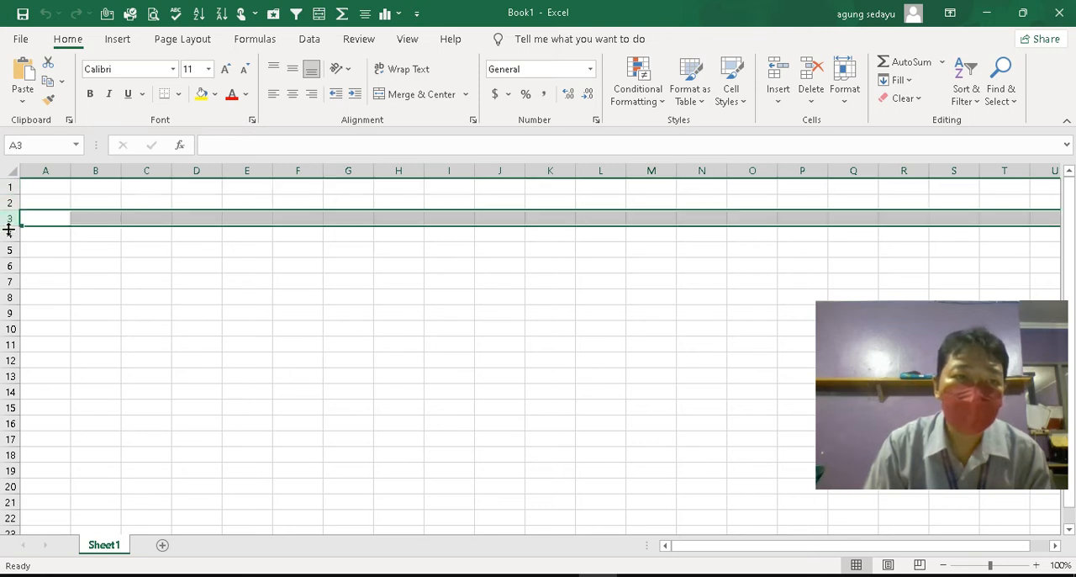
left_click(10, 233)
left_click(47, 204)
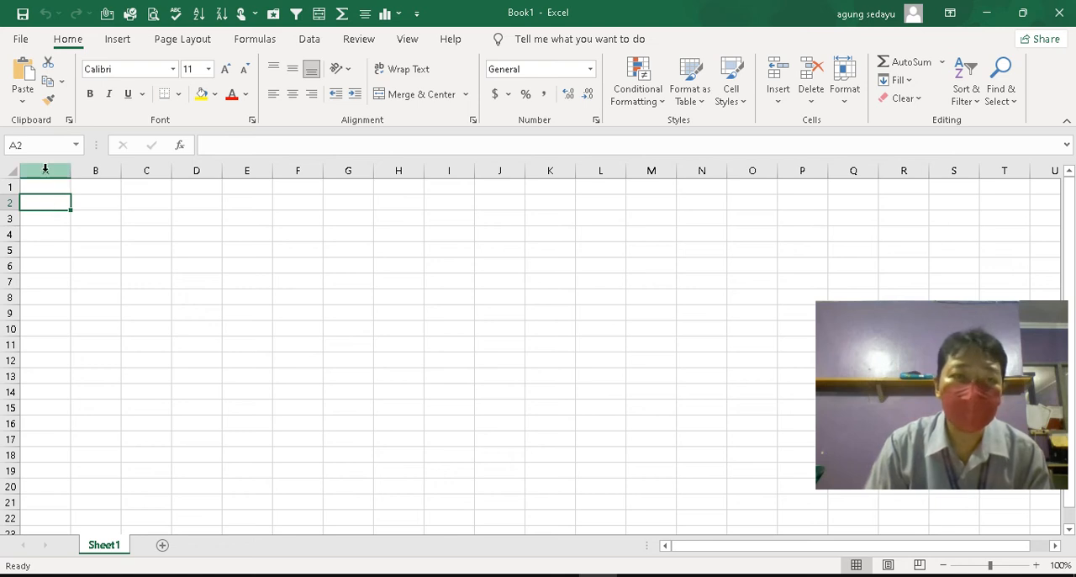
Select columns A, B and C in turn and the range of columns A to G, comparing them with row 1
left_click(46, 169)
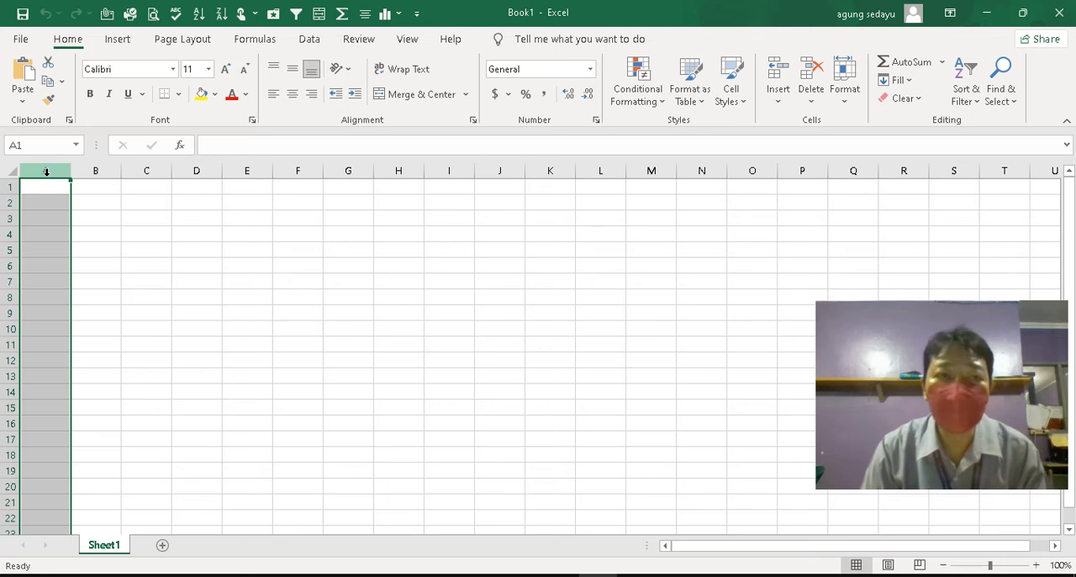
left_click(84, 170)
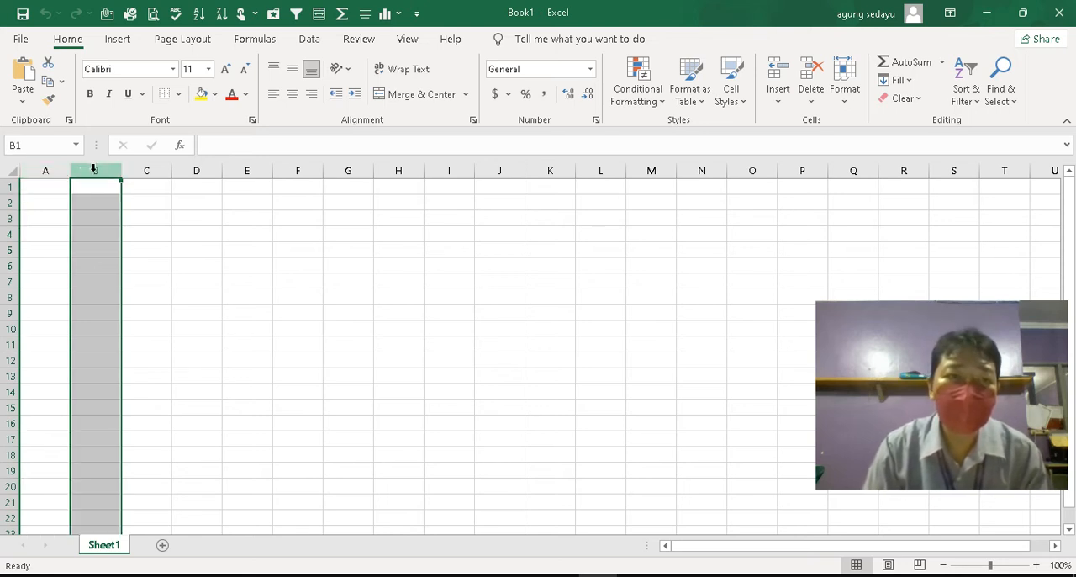
left_click(139, 170)
left_click_drag(45, 169, 348, 170)
left_click(209, 220)
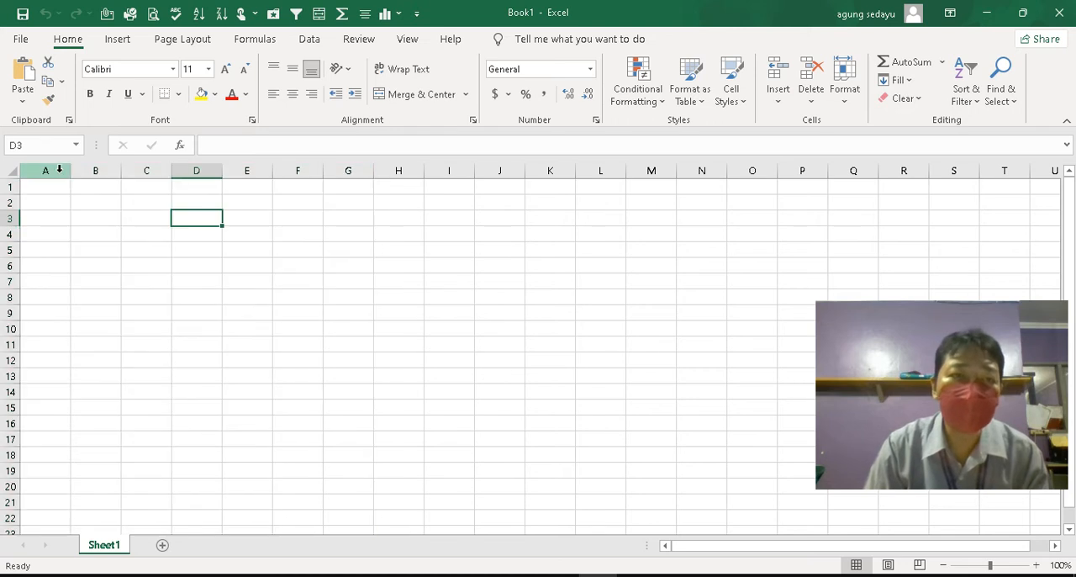
left_click(6, 186)
left_click(57, 166)
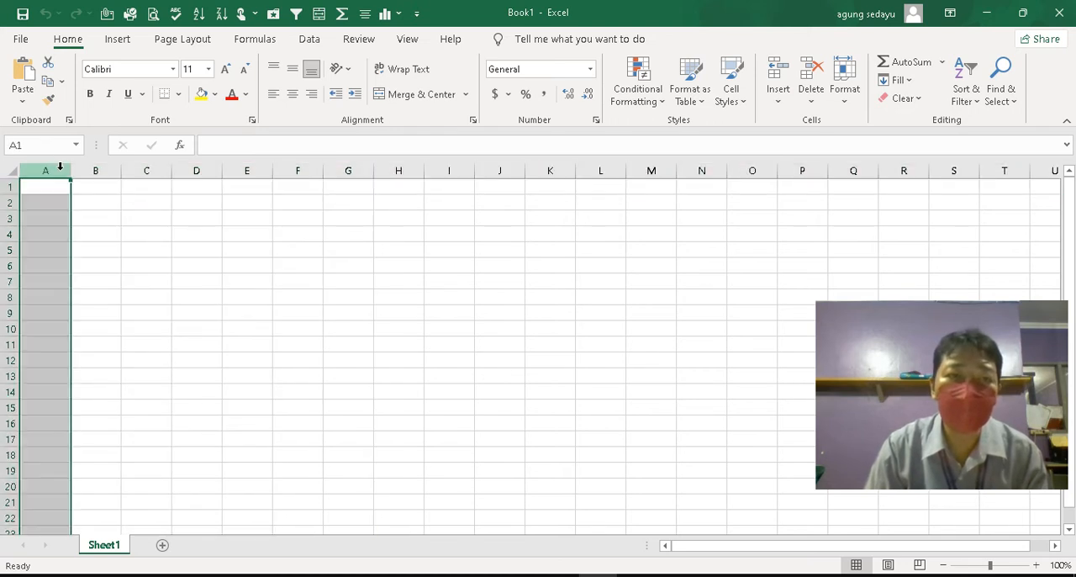
left_click(216, 246)
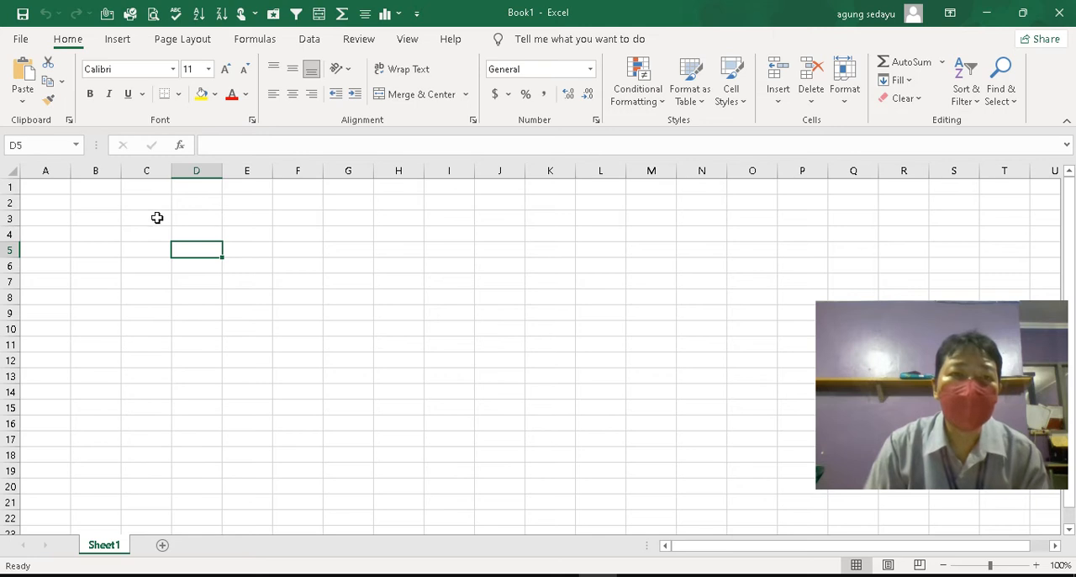
Examine how cell D3 is located by selecting the cell, column D and row 3 in turn
left_click(191, 220)
left_click(207, 236)
left_click(197, 219)
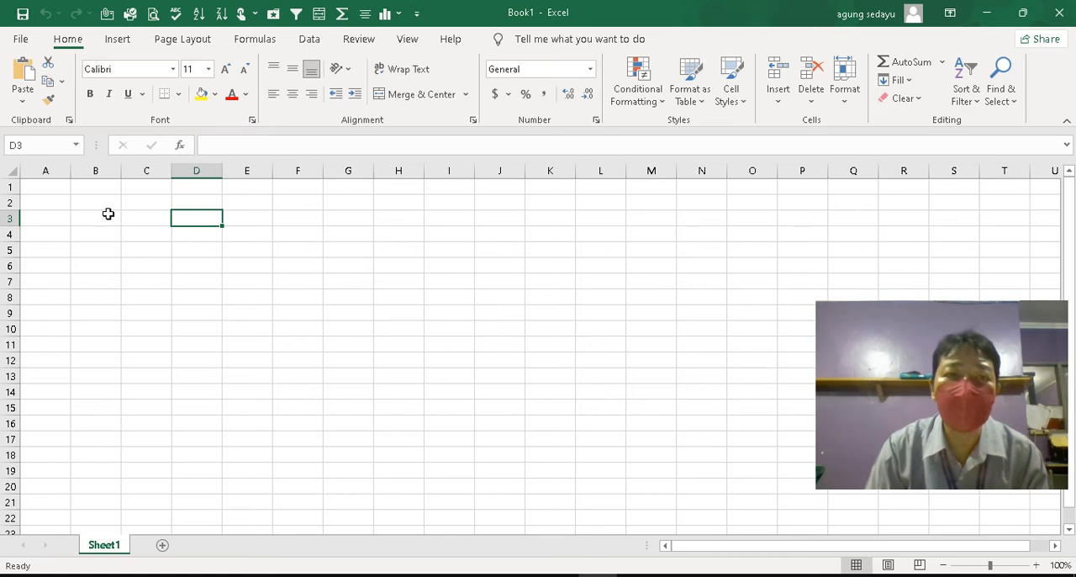
left_click(200, 171)
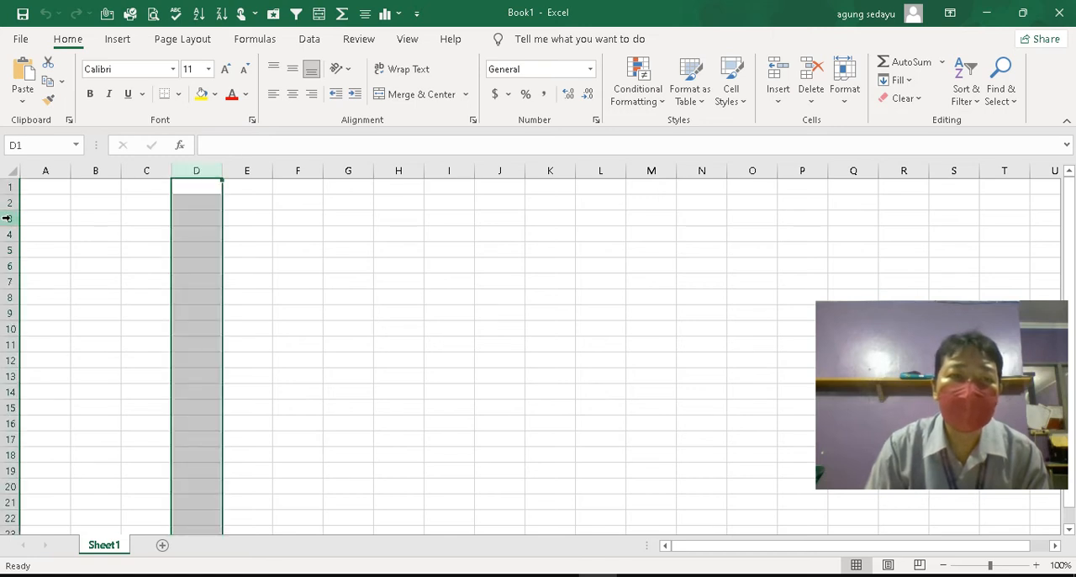
left_click(10, 218)
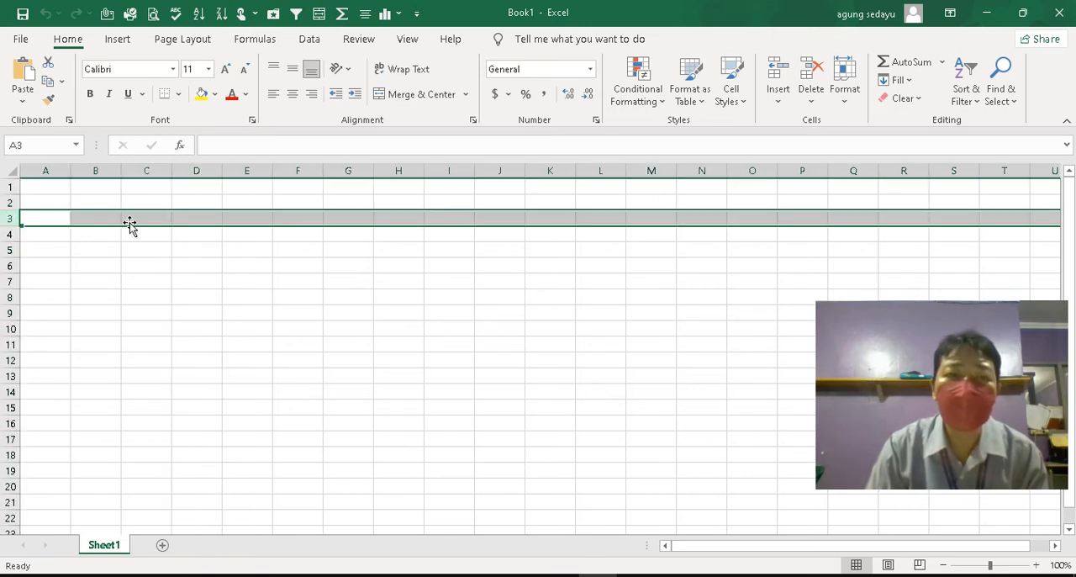
left_click(189, 215)
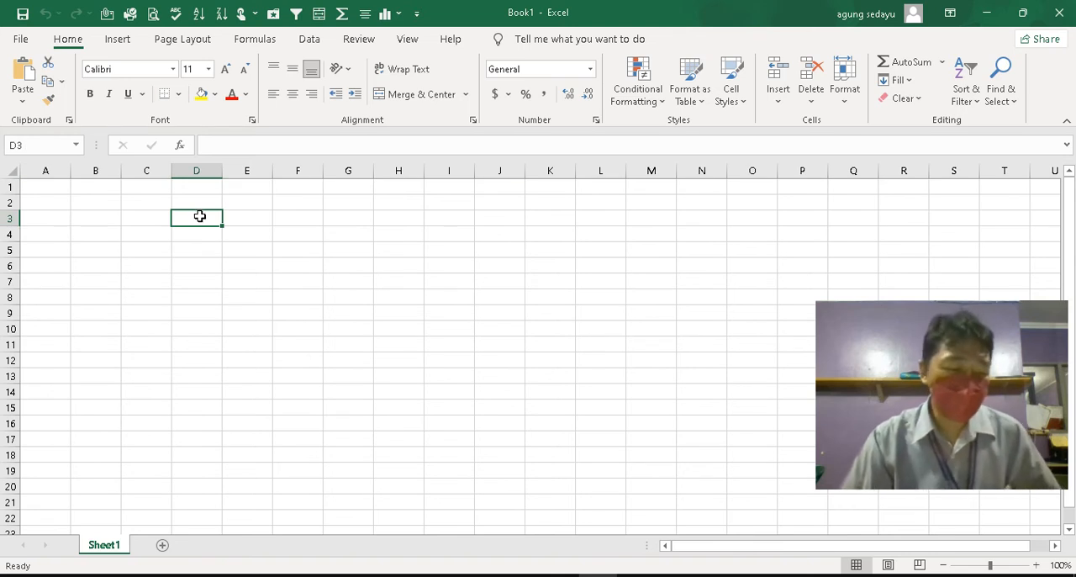
Merge and center cells A1 and B1
left_click(53, 186)
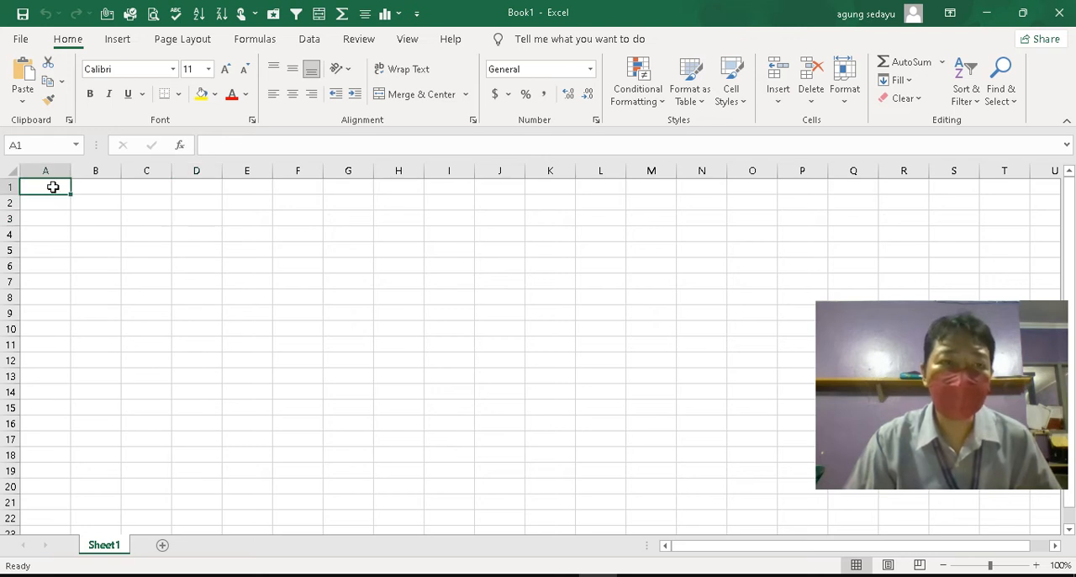
left_click_drag(53, 185, 97, 195)
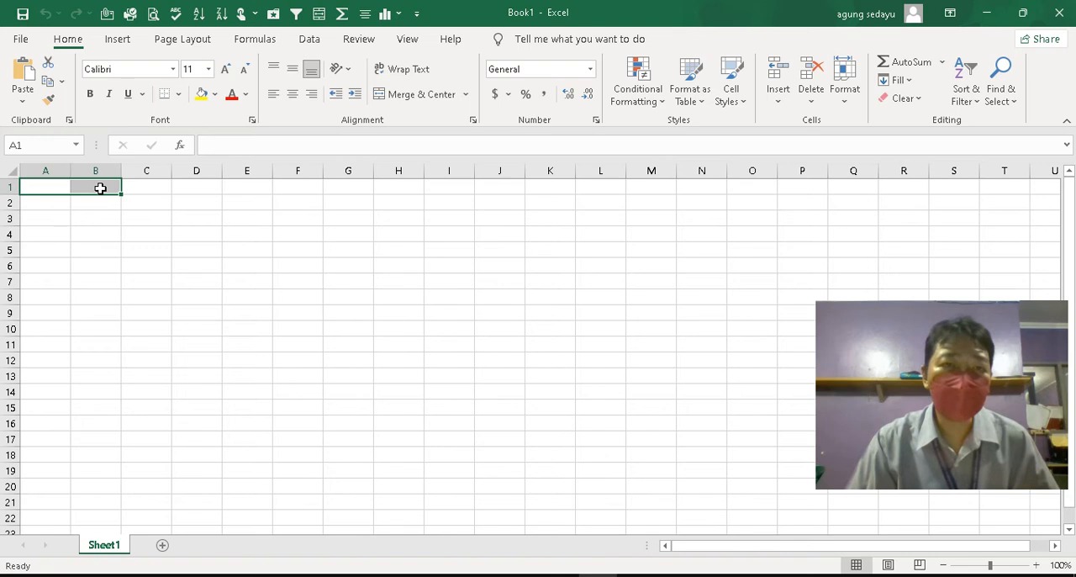
left_click(423, 95)
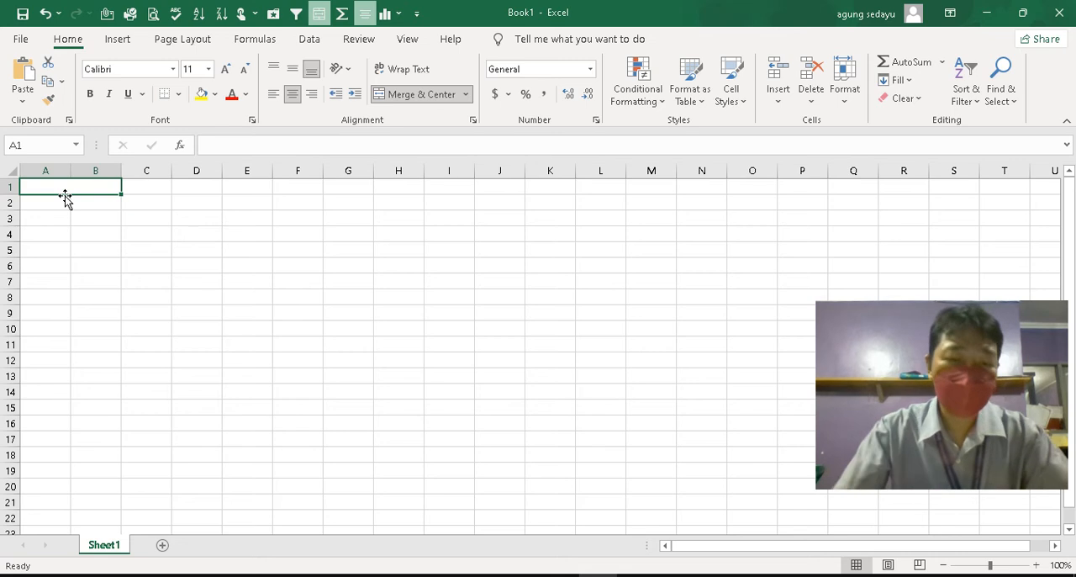
Enter the title "SIKAP TERPUJI DANTIDAK TERPUJI" in the merged cell A1
type("SIKAP")
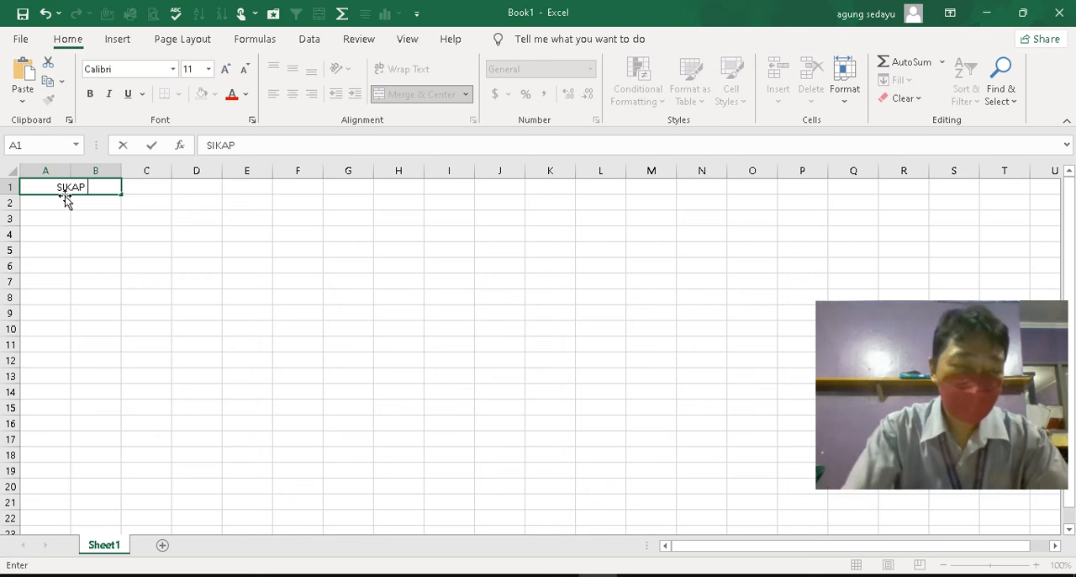
type(" TER")
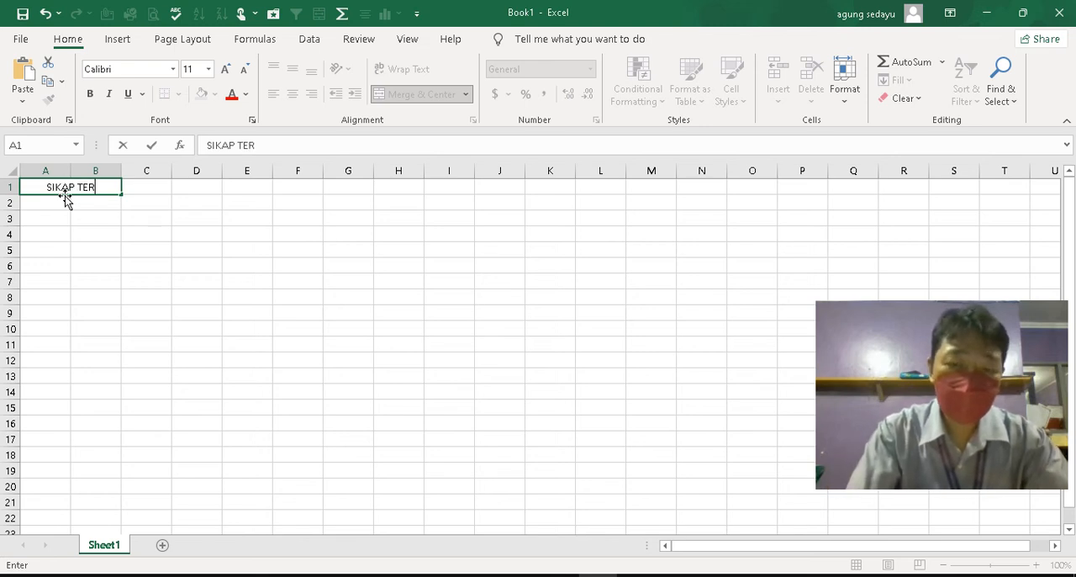
type("PUJI DANTIDAK TERPUJI")
key("Return")
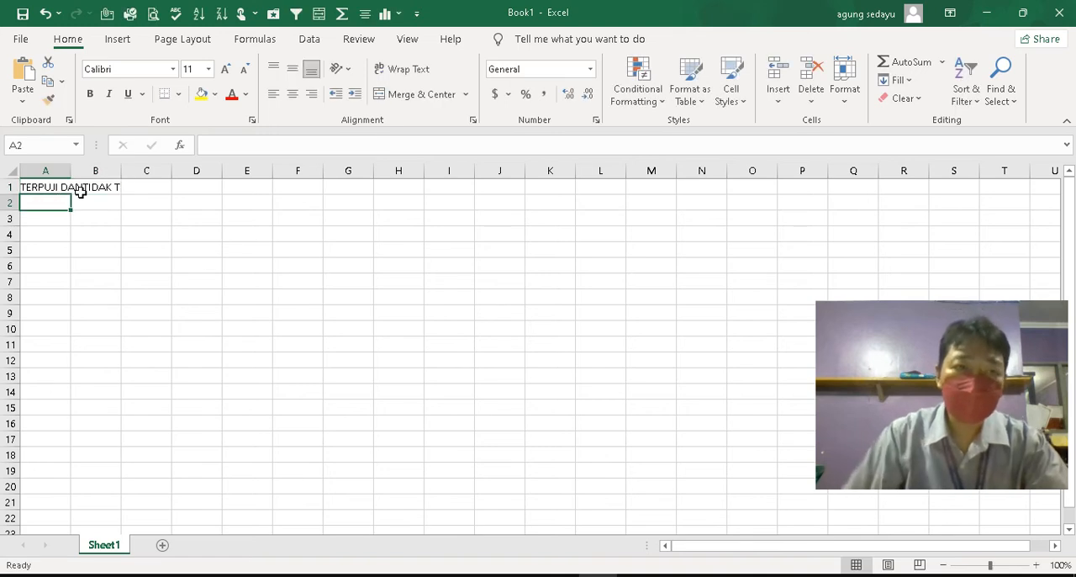
Make the title in A1 bold and set its font size to 20
left_click(82, 188)
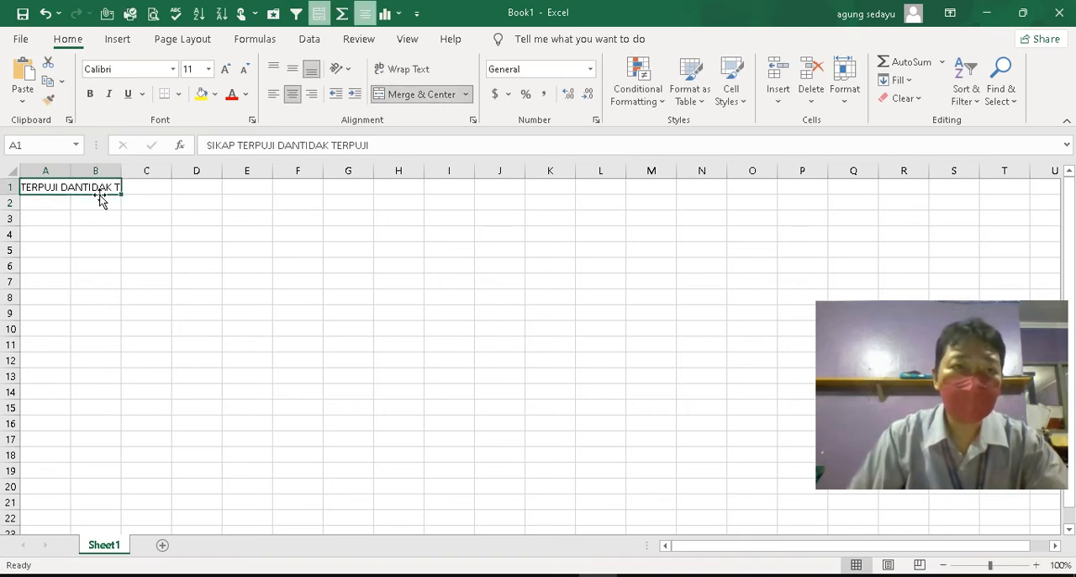
left_click(90, 93)
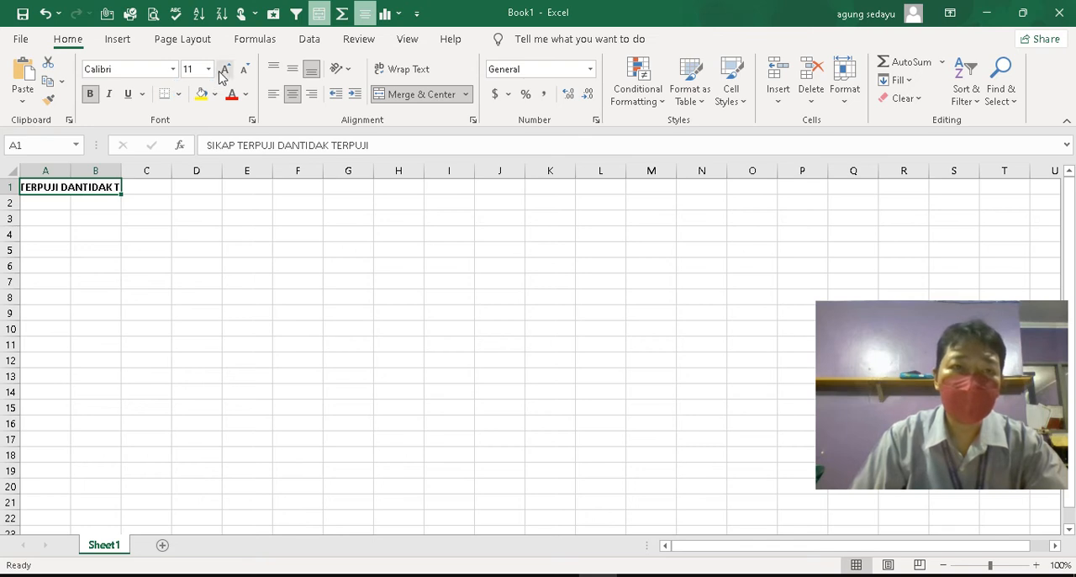
left_click(208, 69)
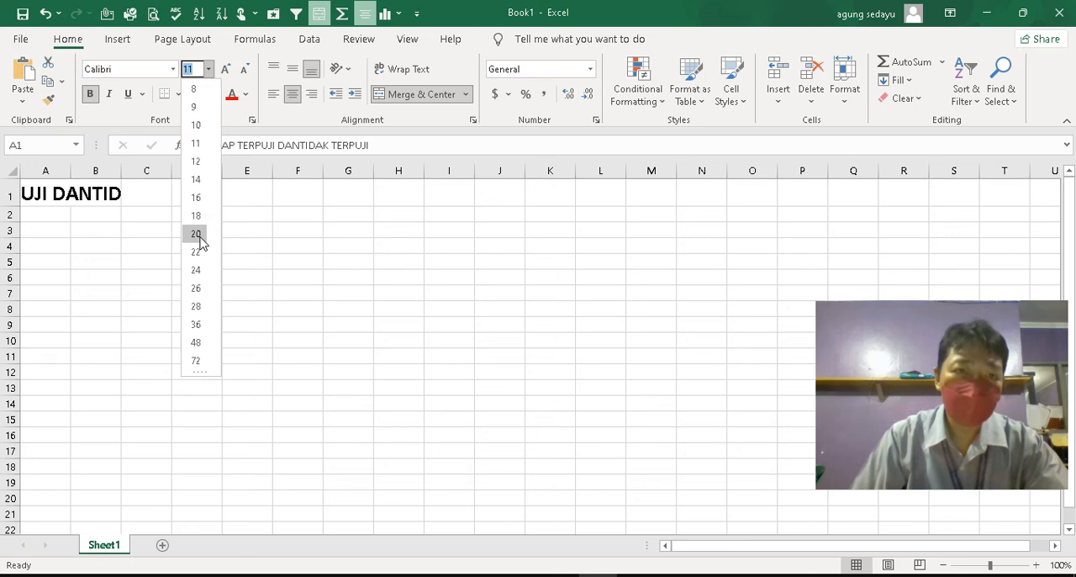
left_click(196, 234)
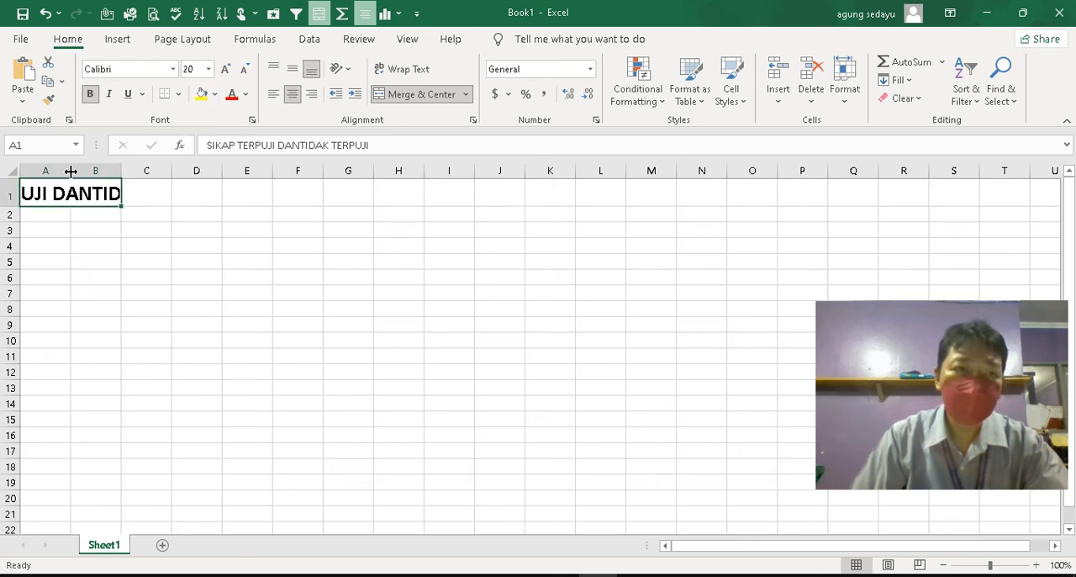
Widen columns A and B equally so the full title fits within the merged cell
left_click(135, 223)
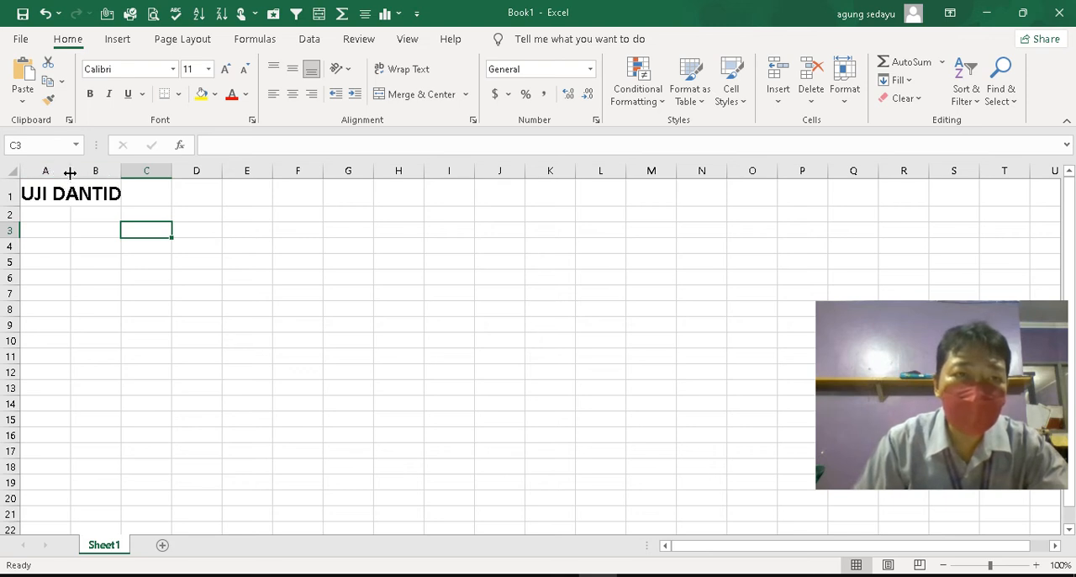
left_click_drag(71, 171, 433, 170)
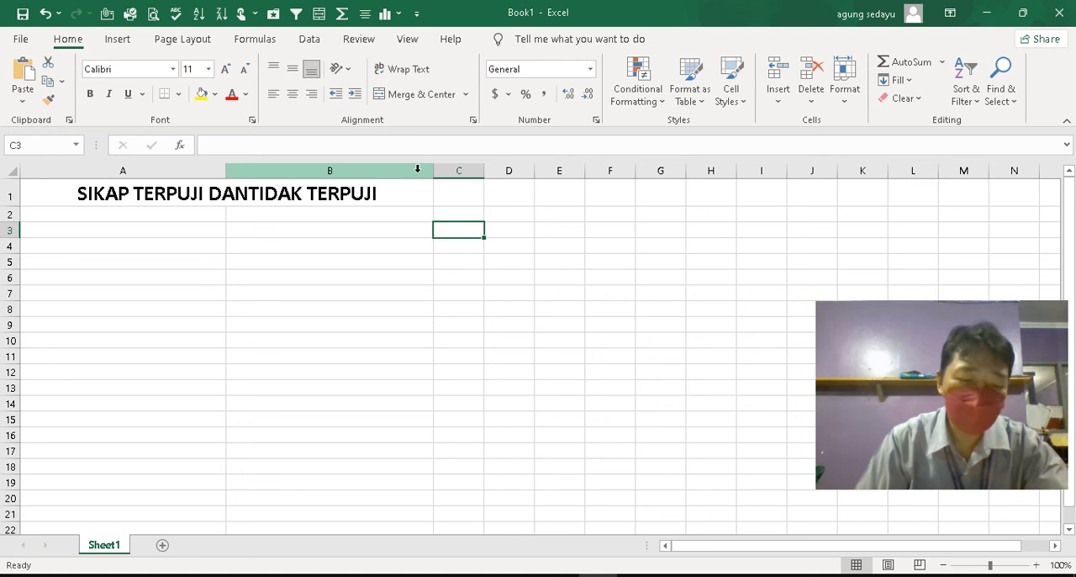
left_click(175, 195)
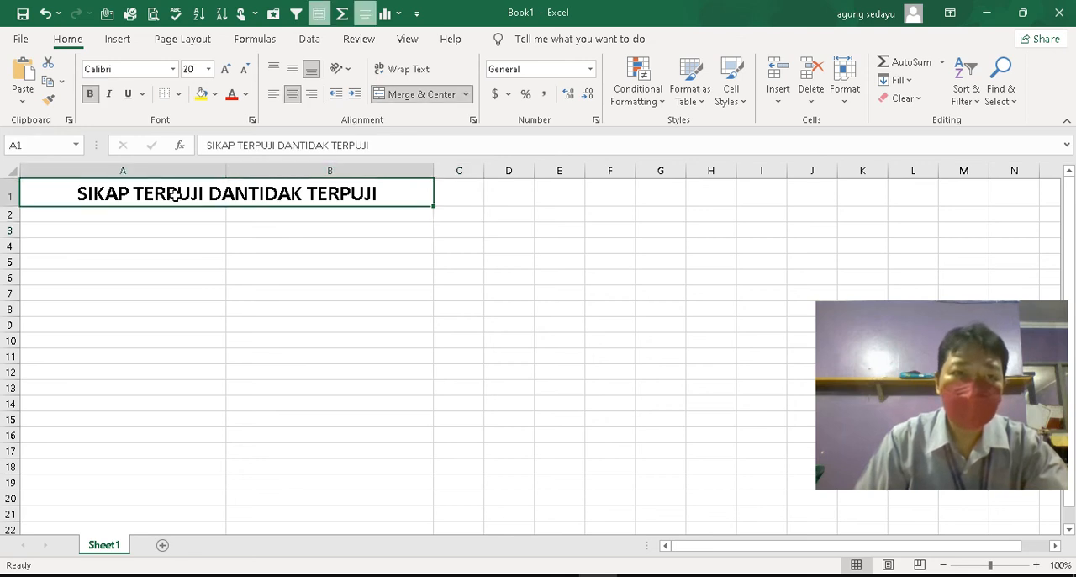
left_click(195, 229)
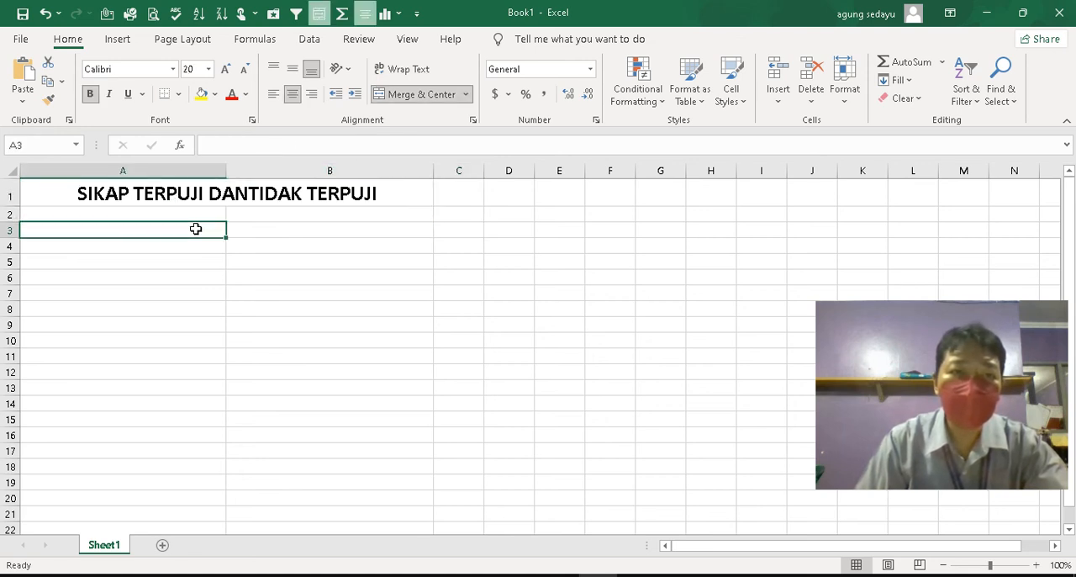
left_click(210, 212)
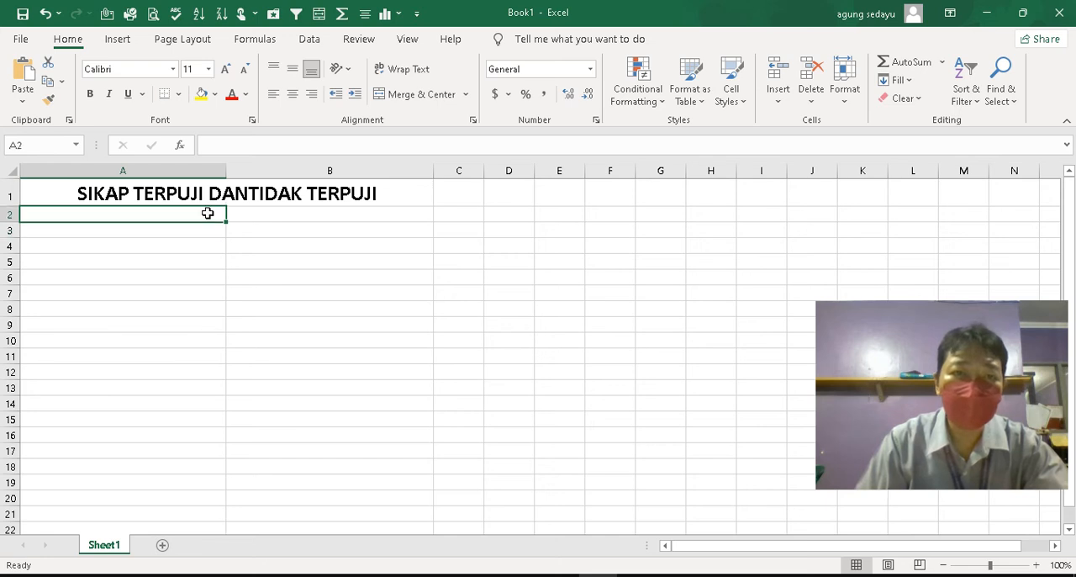
left_click(241, 211)
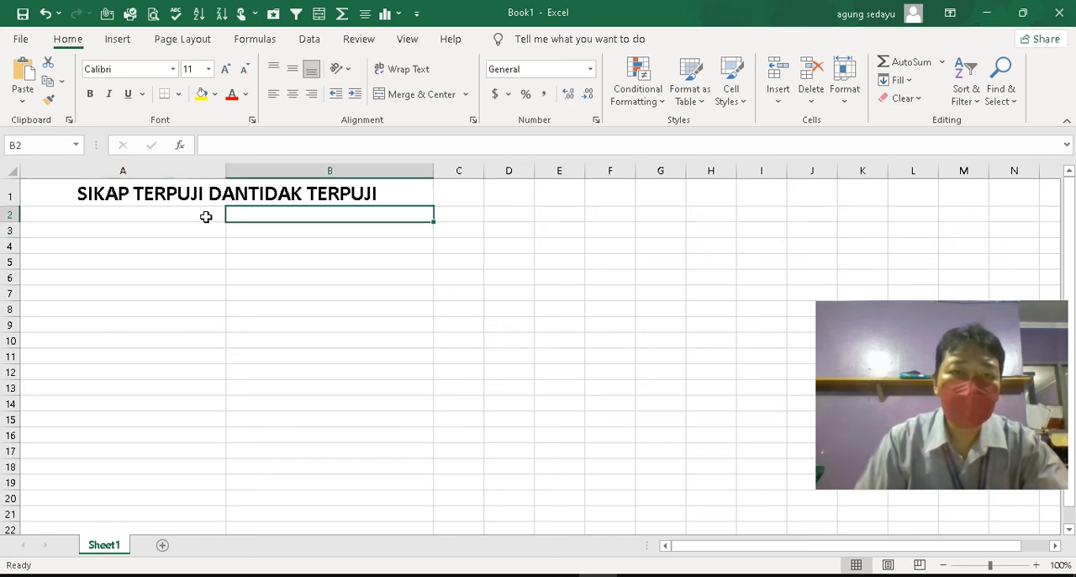
left_click(84, 230)
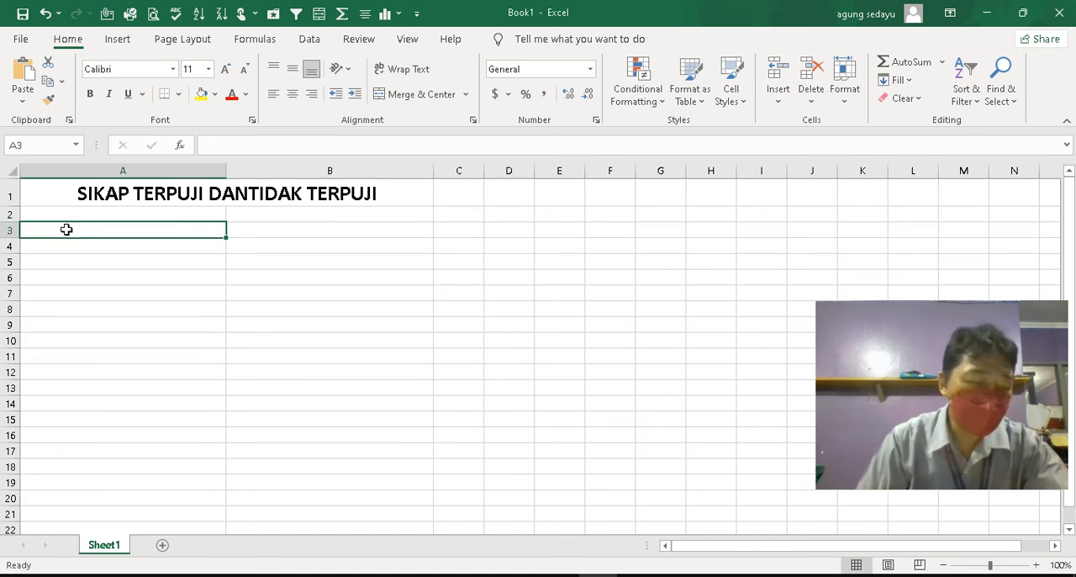
left_click(10, 229)
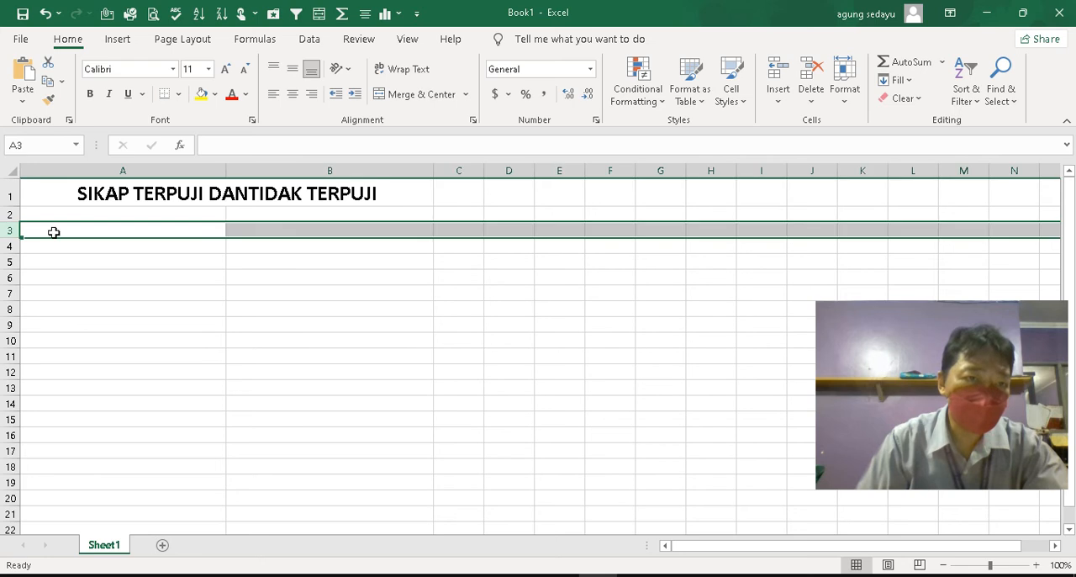
left_click(111, 229)
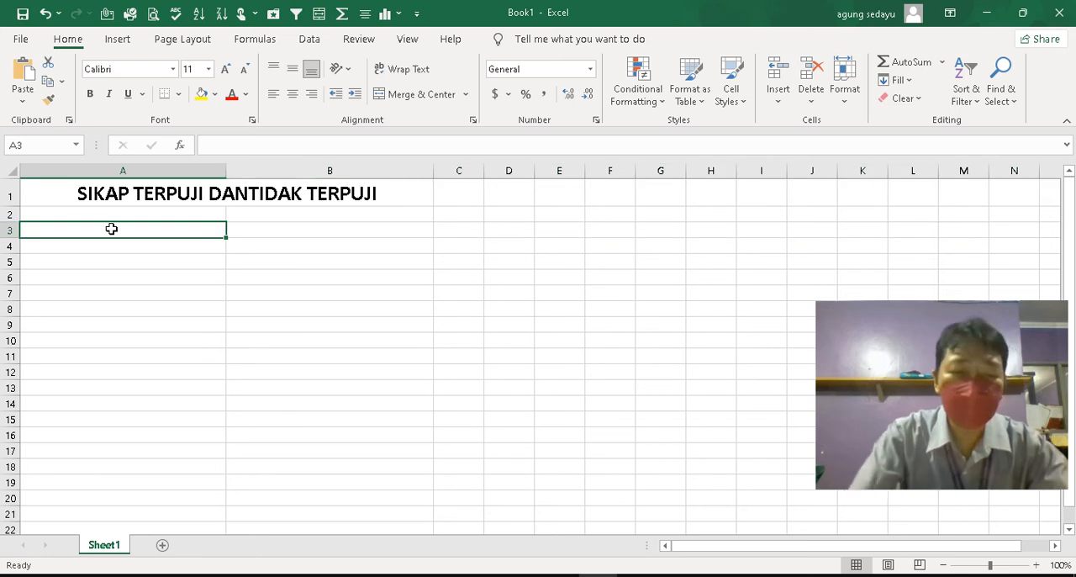
type("sIKAP")
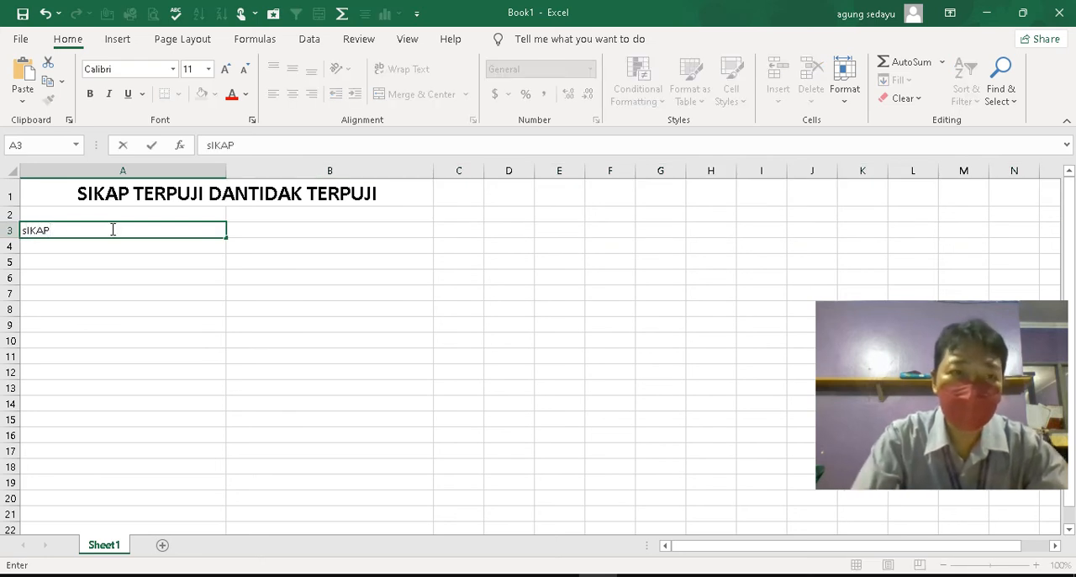
key("BackSpace")
key("BackSpace")
key("BackSpace")
key("BackSpace")
key("BackSpace")
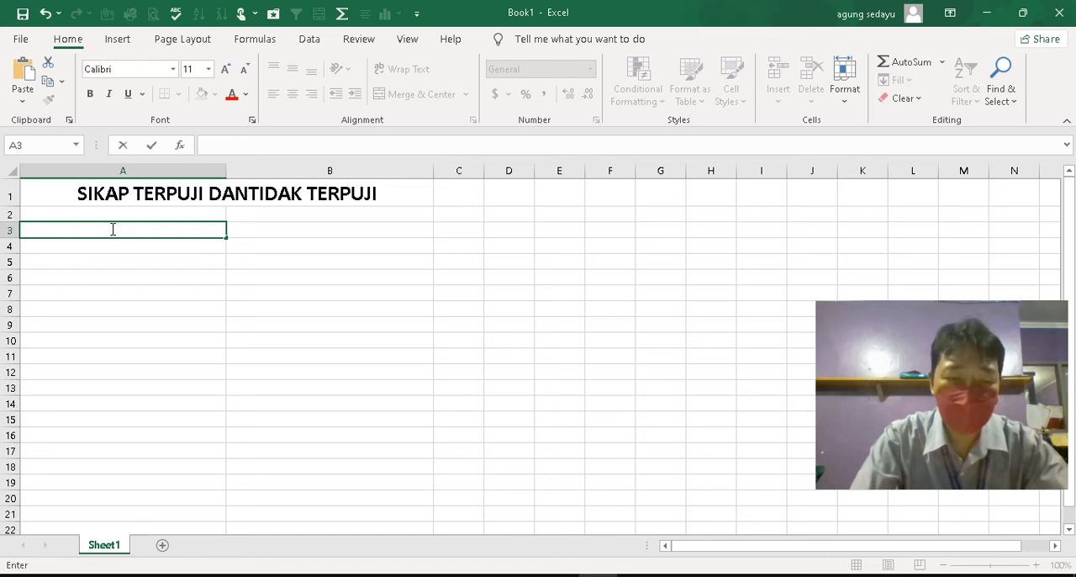
Enter the column headings "Sikap Terpuji" in A3 and "Sikap tidak Terpuji" in B3
type("Sikap ")
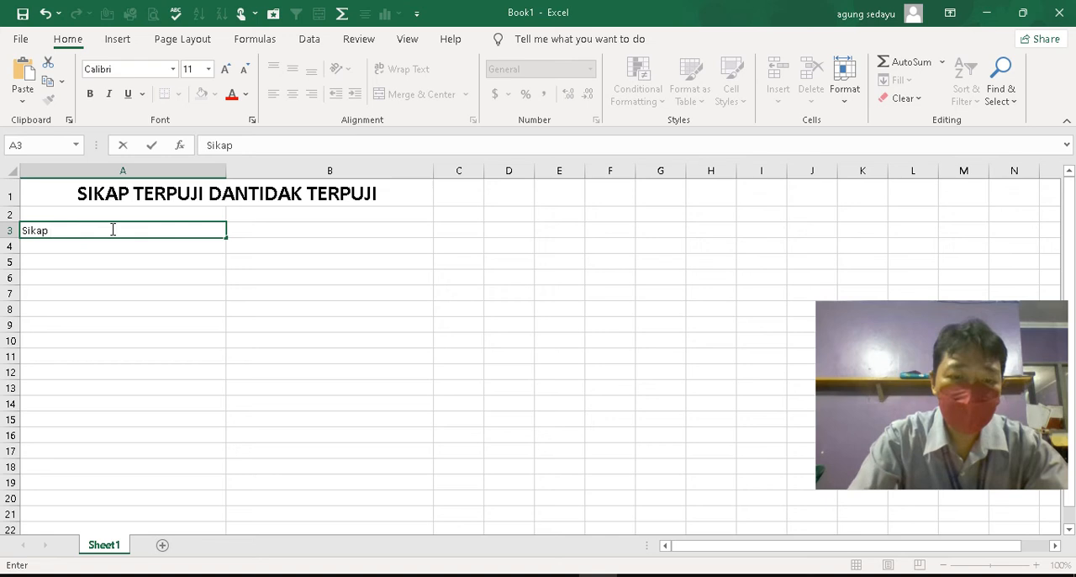
type("Terp")
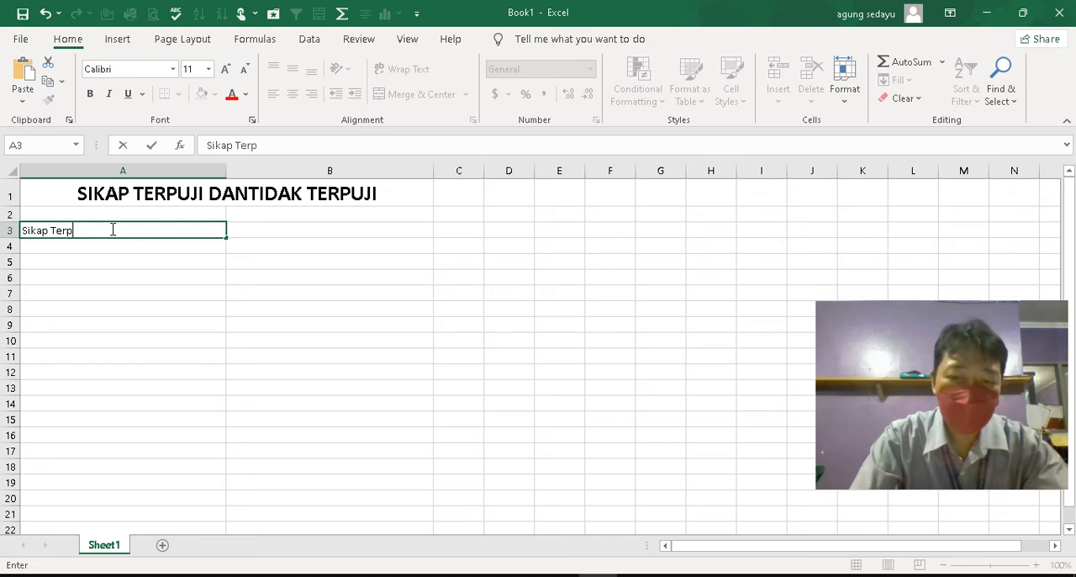
type("uji")
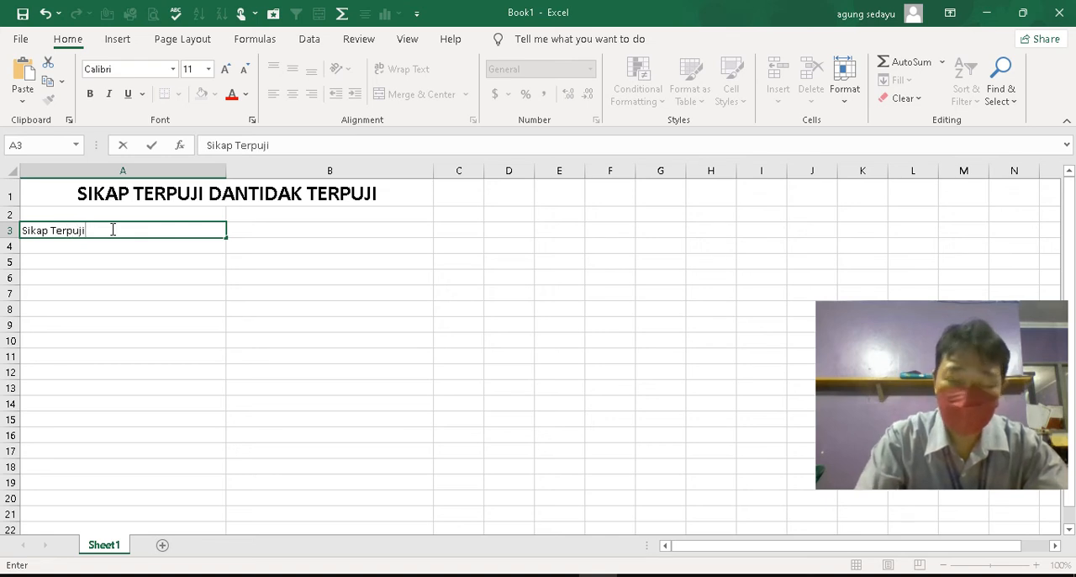
key("Tab")
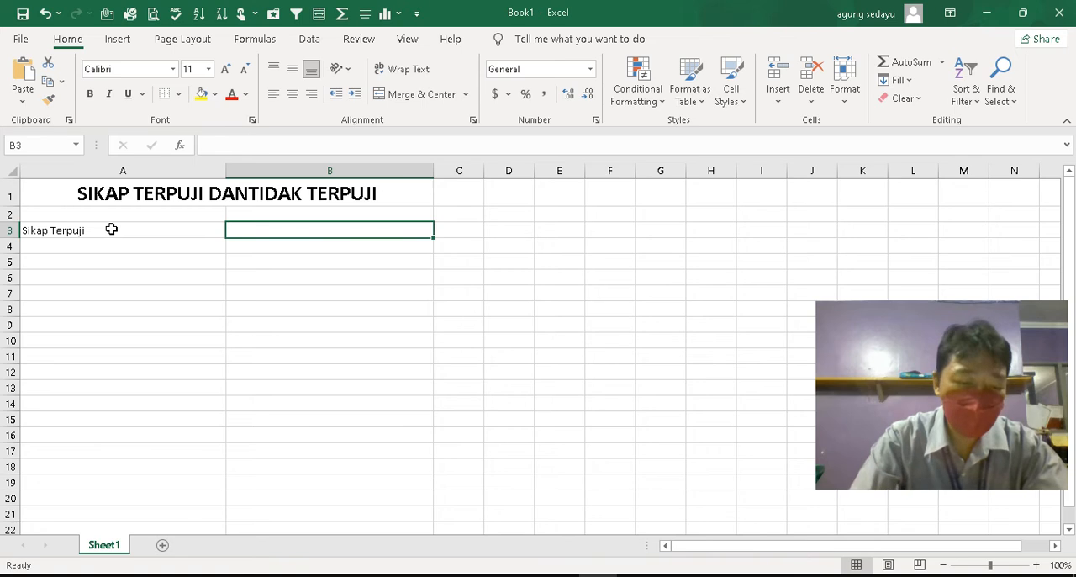
type("Sikap")
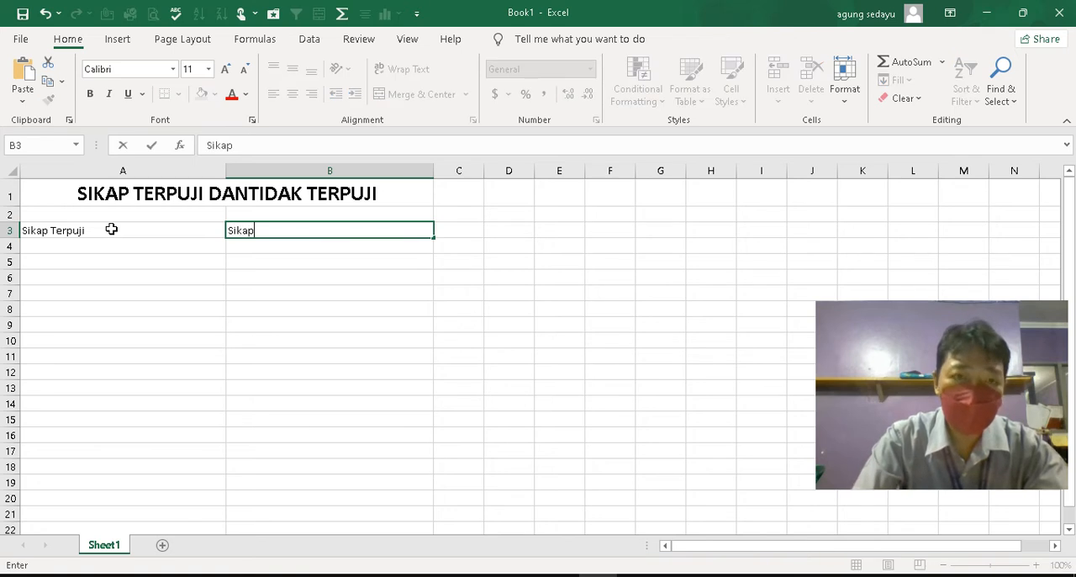
type(" tidak")
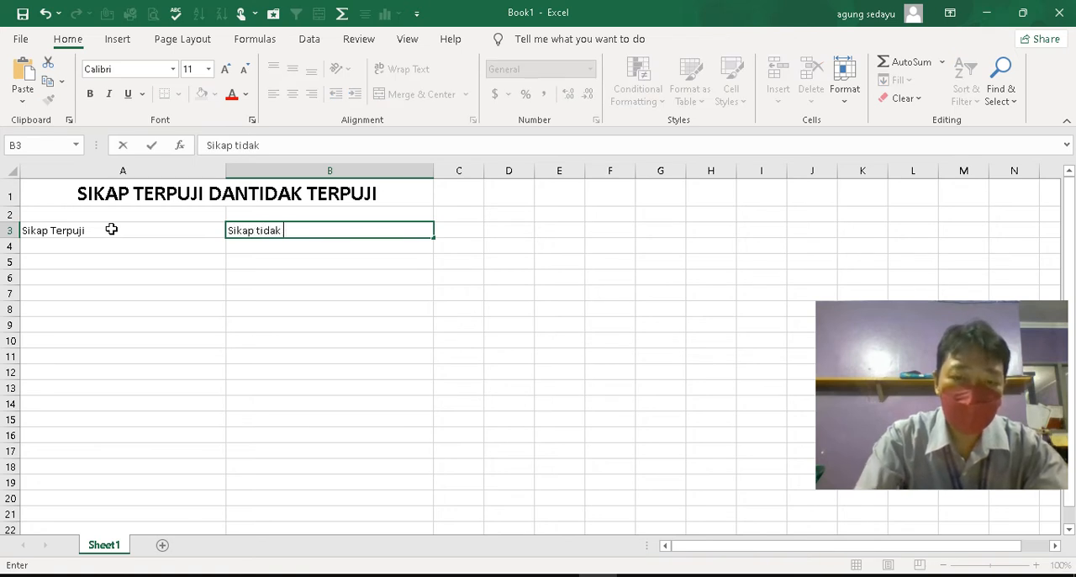
type(" Terpuji")
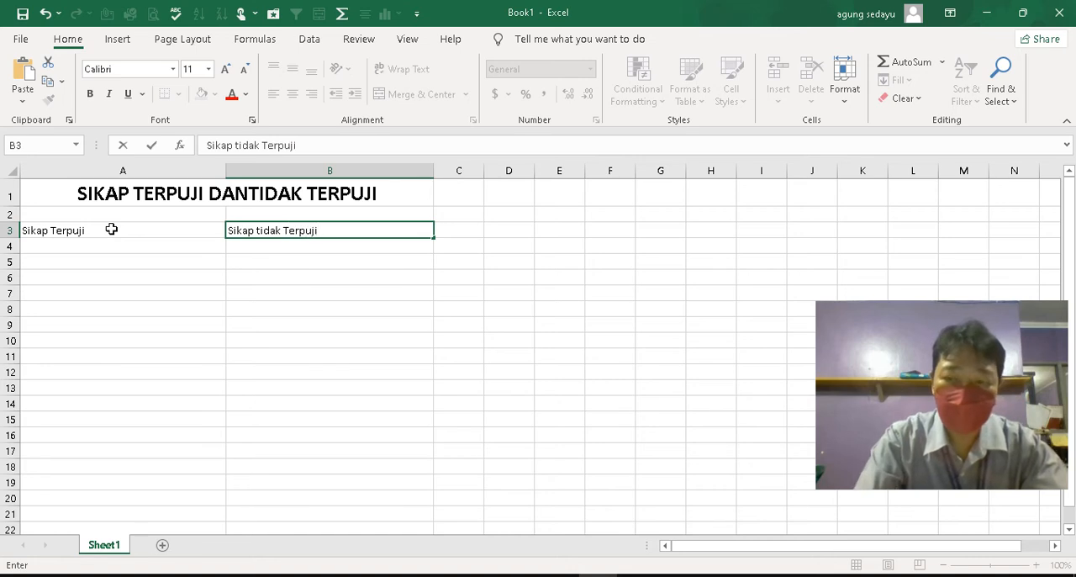
key("Return")
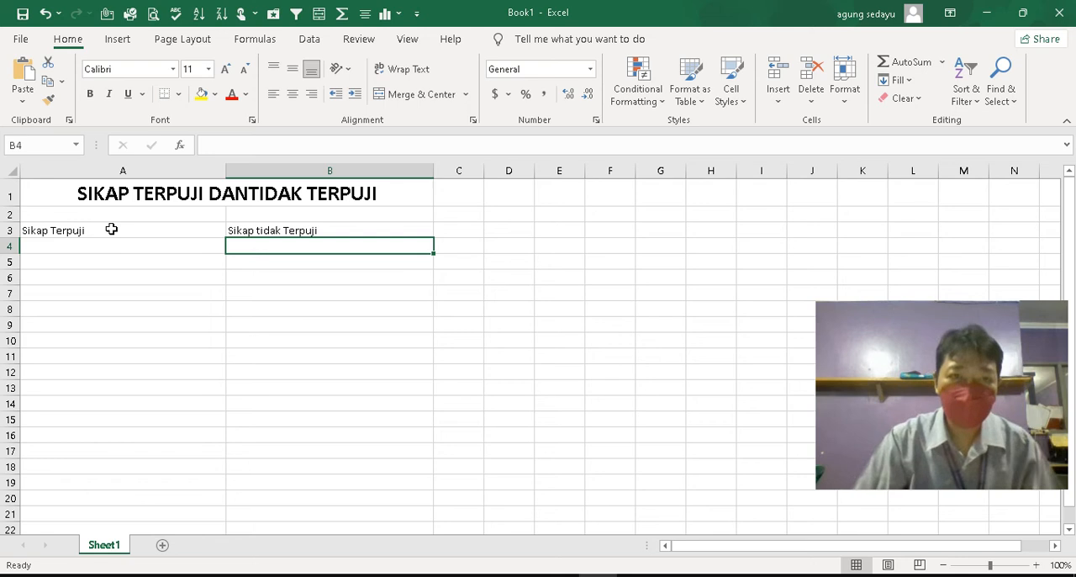
left_click(99, 230)
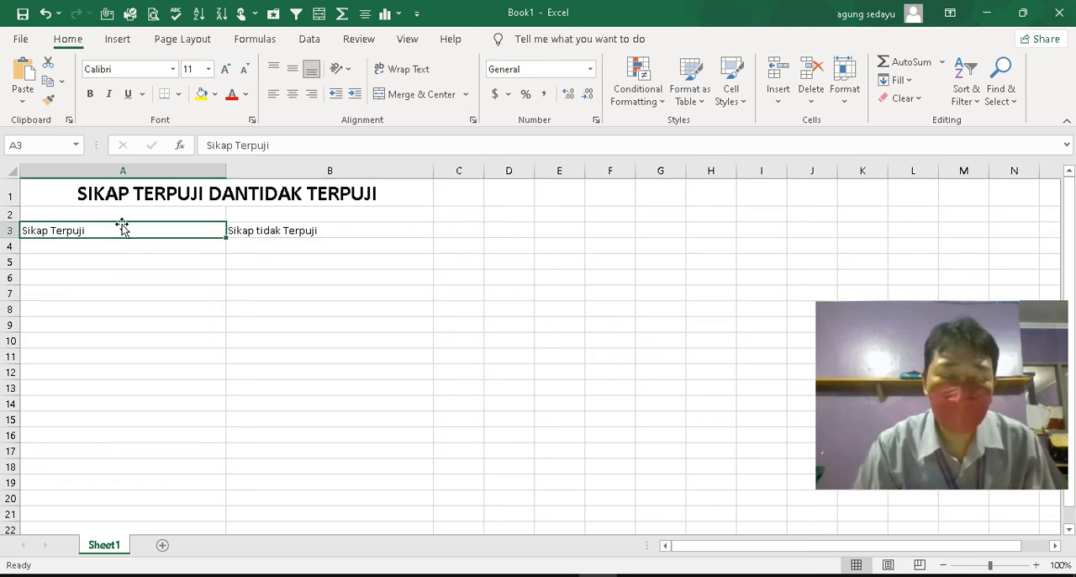
left_click(284, 231)
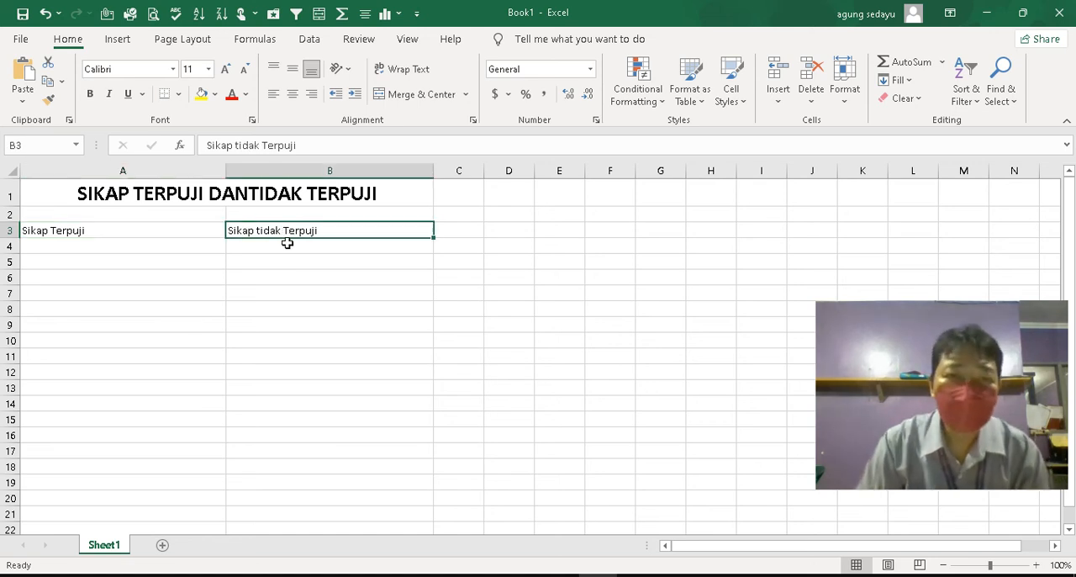
left_click(287, 247)
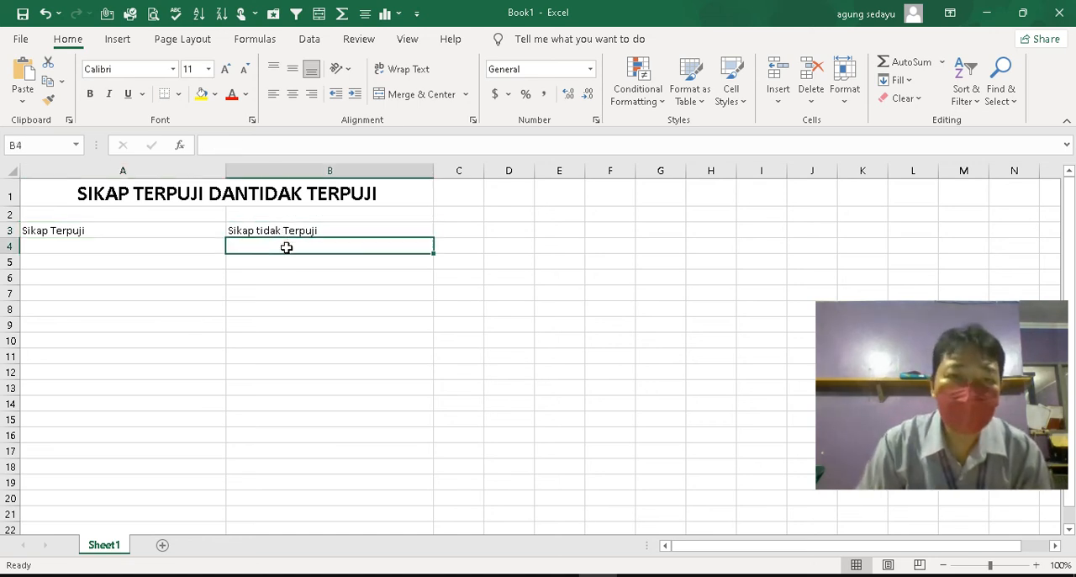
left_click(137, 247)
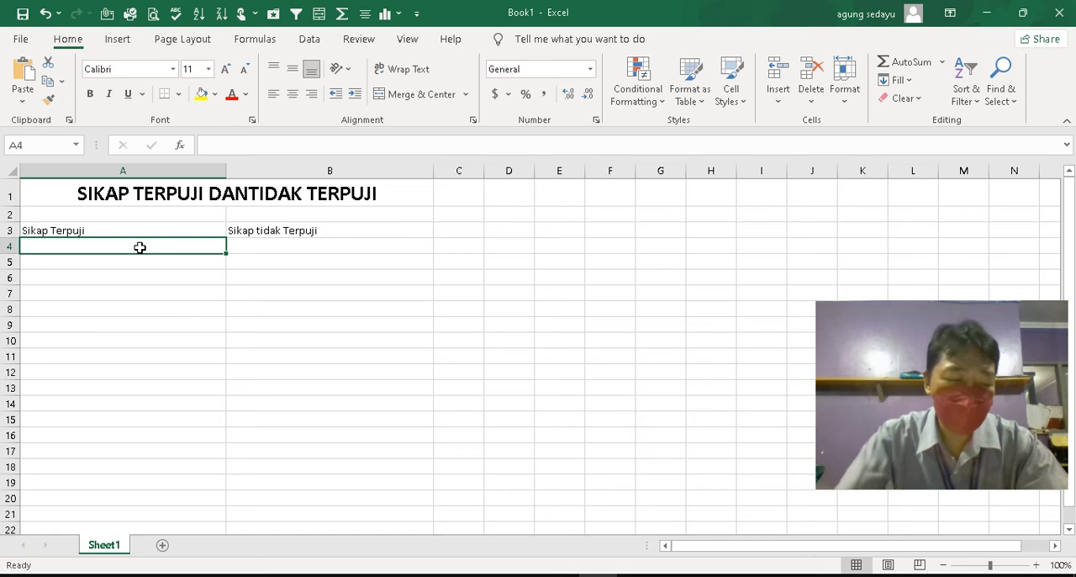
type("Jujur")
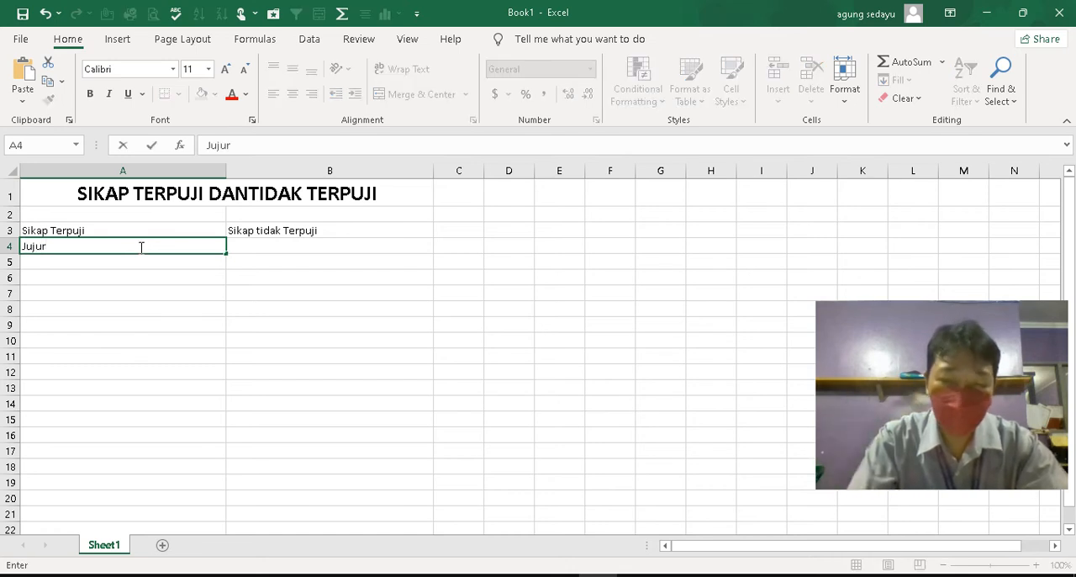
key("Return")
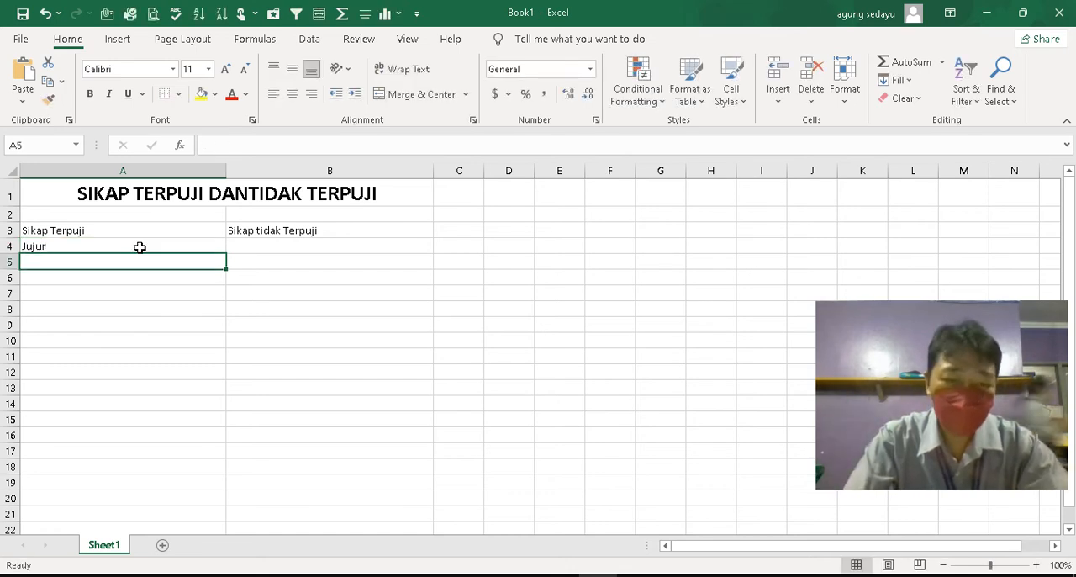
type("Sopan")
key("Return")
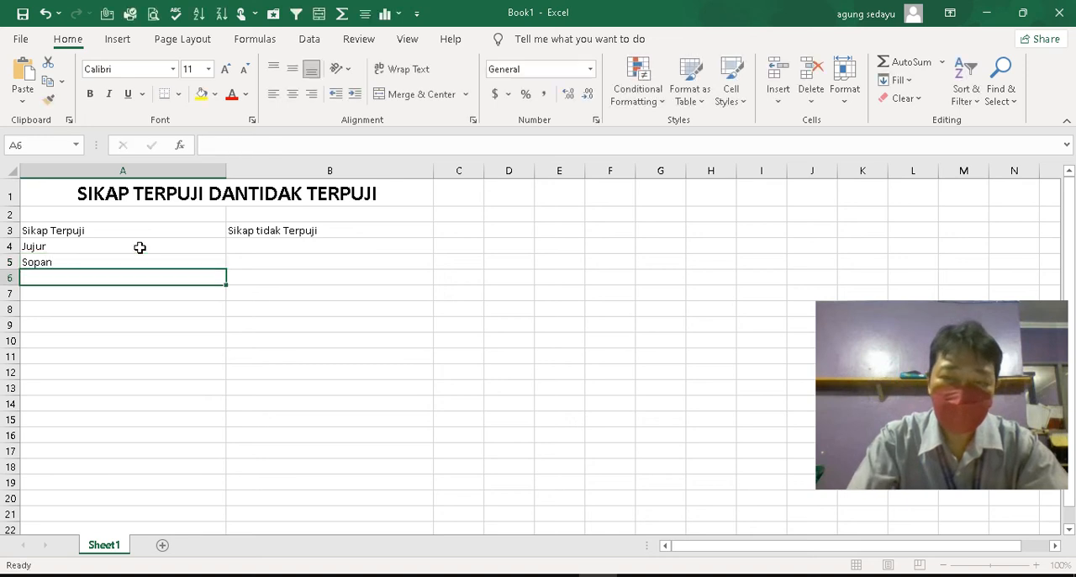
left_click(140, 247)
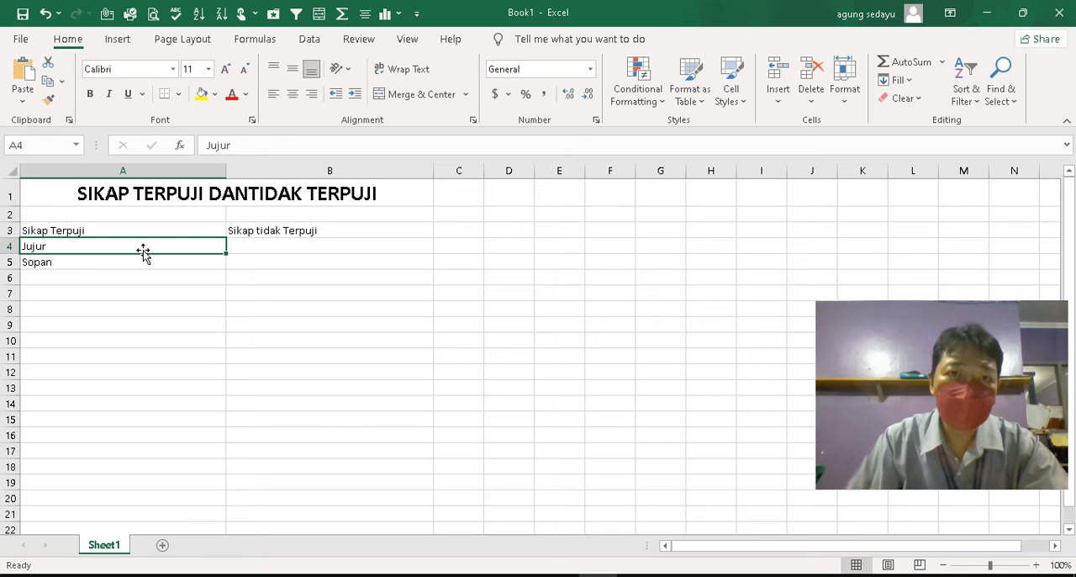
key("Delete")
key("Down")
key("Up")
key("Down")
key("Delete")
key("Up")
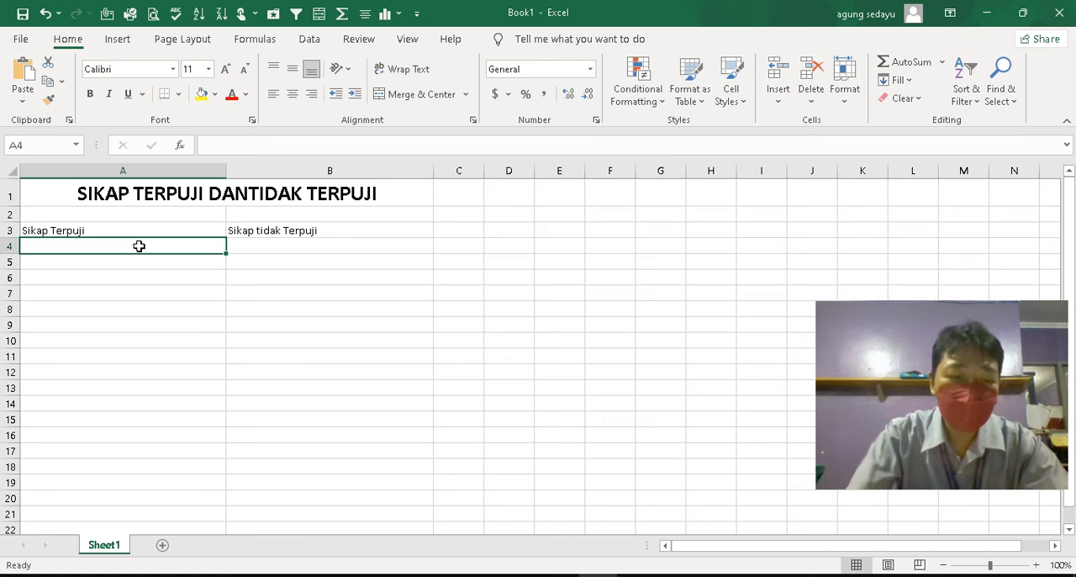
List JUJUR, SOPAN, SANTUN and RENDAH HATI in cells A4 to A7 under the "Sikap Terpuji" heading
type("JUJUR")
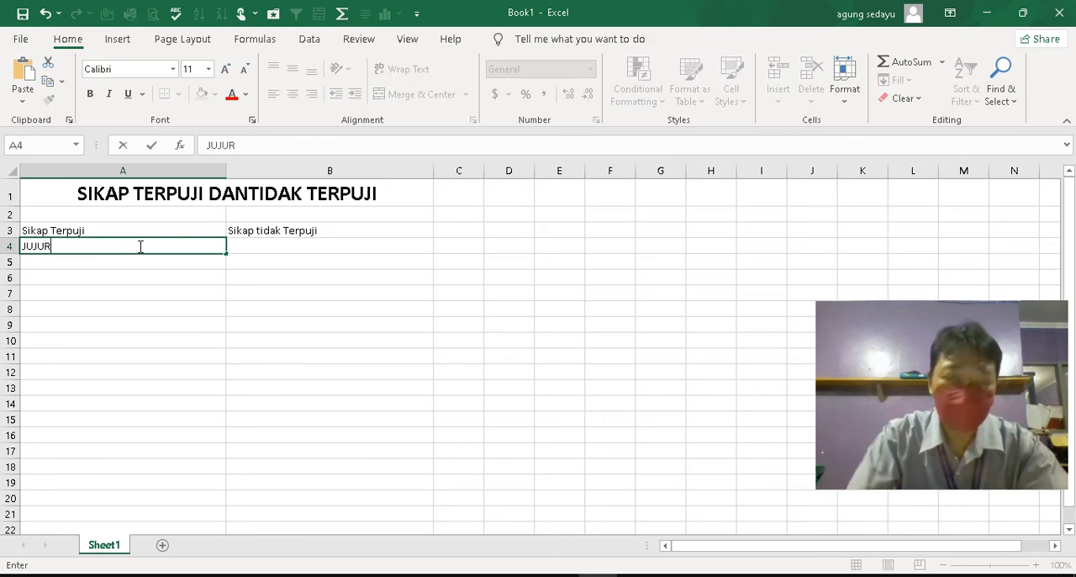
key("Return")
type("SOPAN")
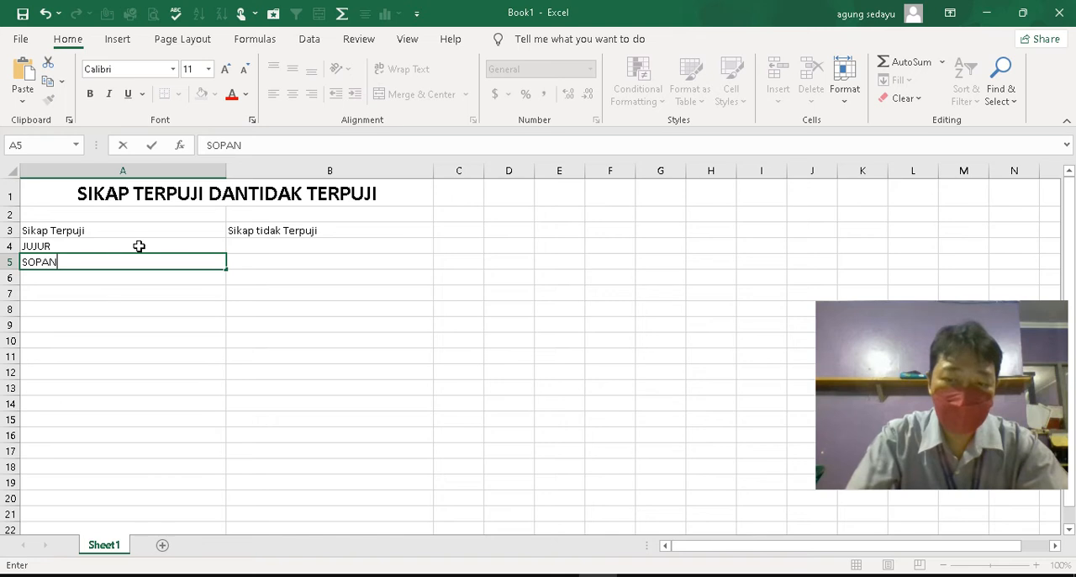
key("Return")
type("SANTUN")
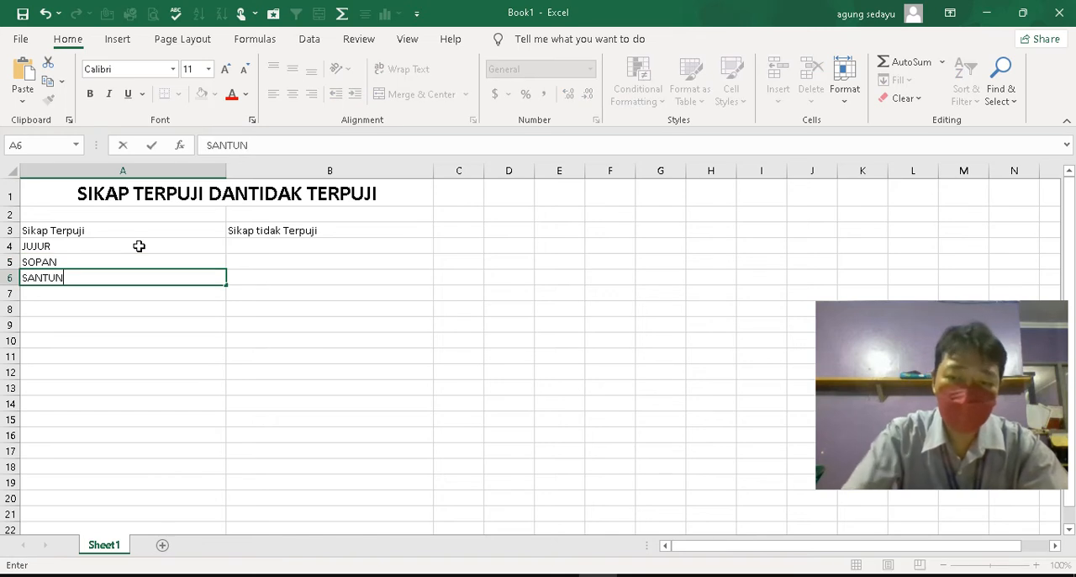
key("Return")
type("RENDAH HATI")
key("Return")
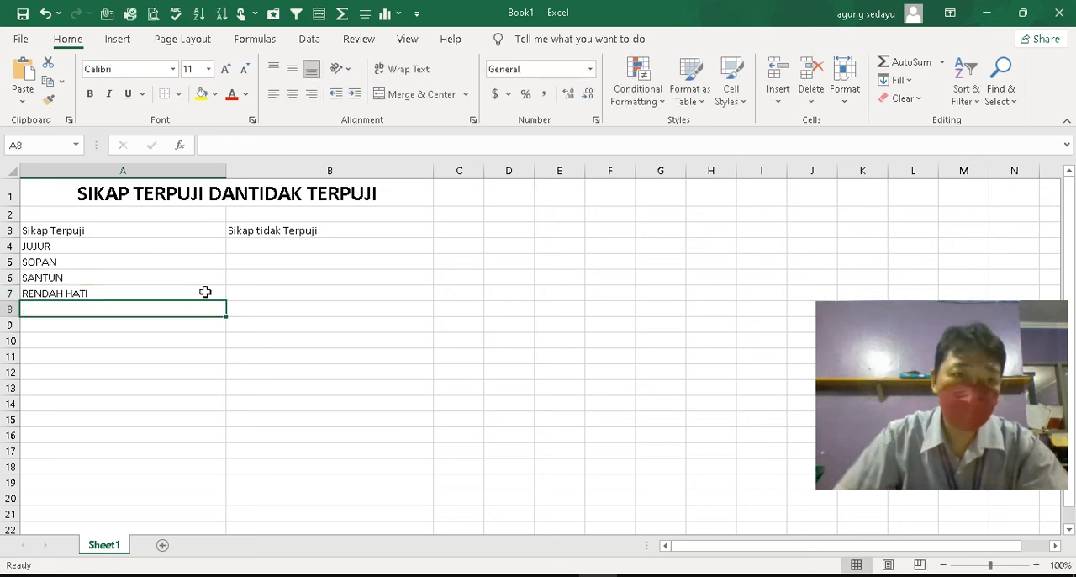
Enter BERBOHONG in B4 and SOMBONG in B5 under the "Sikap tidak Terpuji" heading
left_click(291, 246)
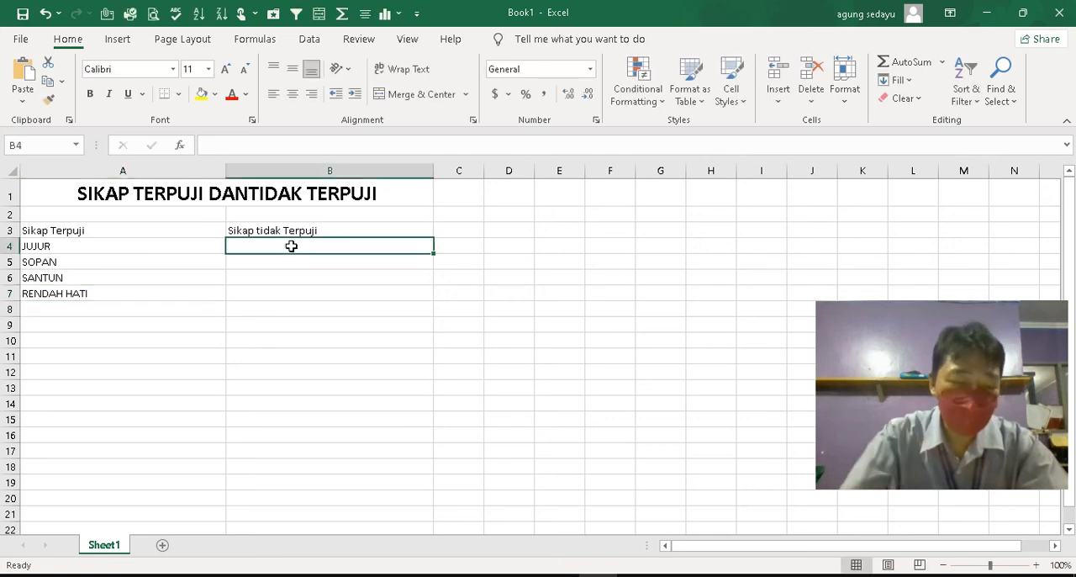
type("BER")
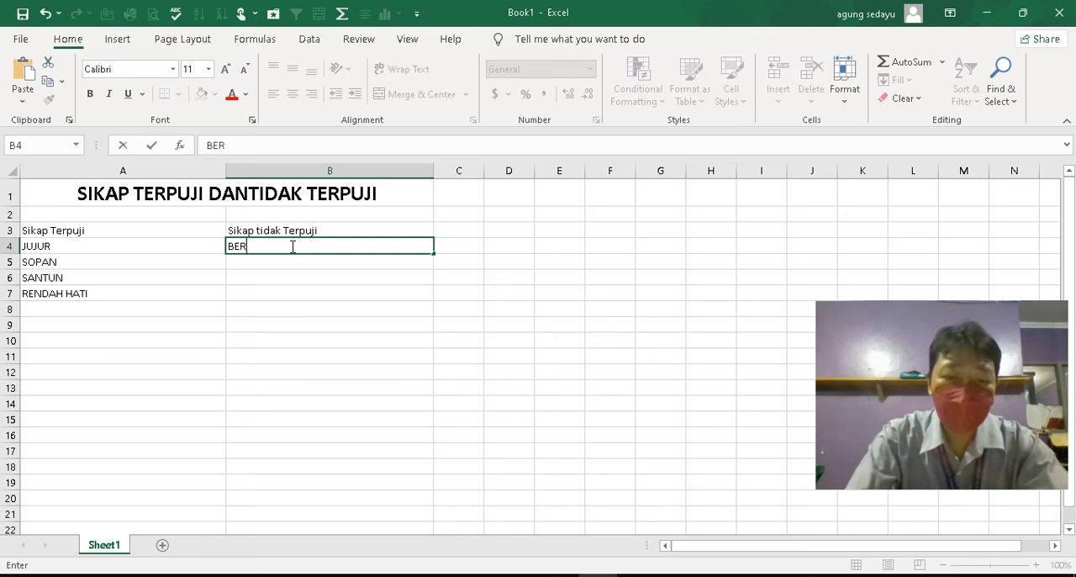
type("BOHONG")
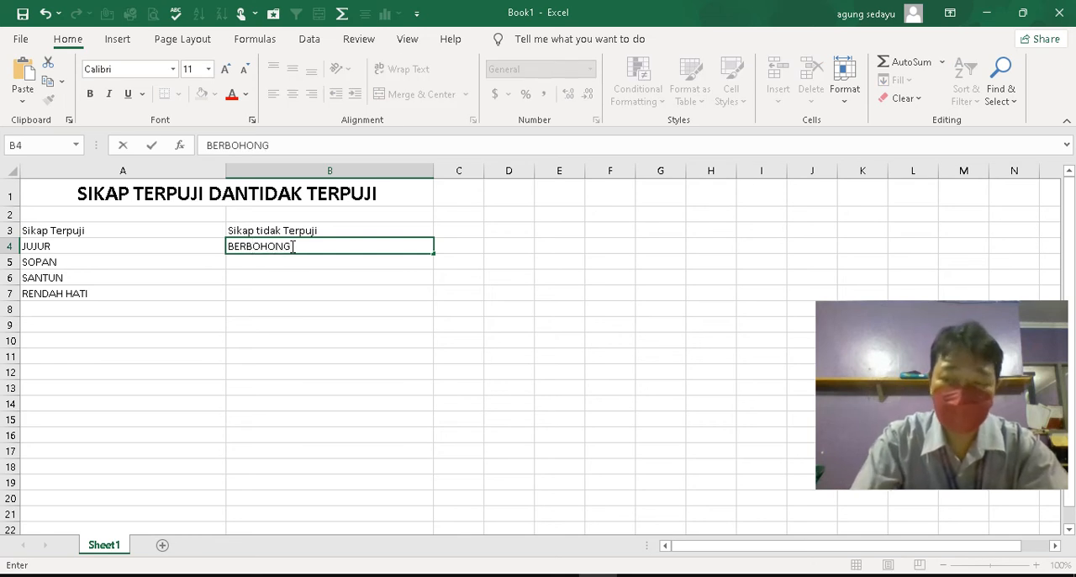
key("Return")
type("SOM")
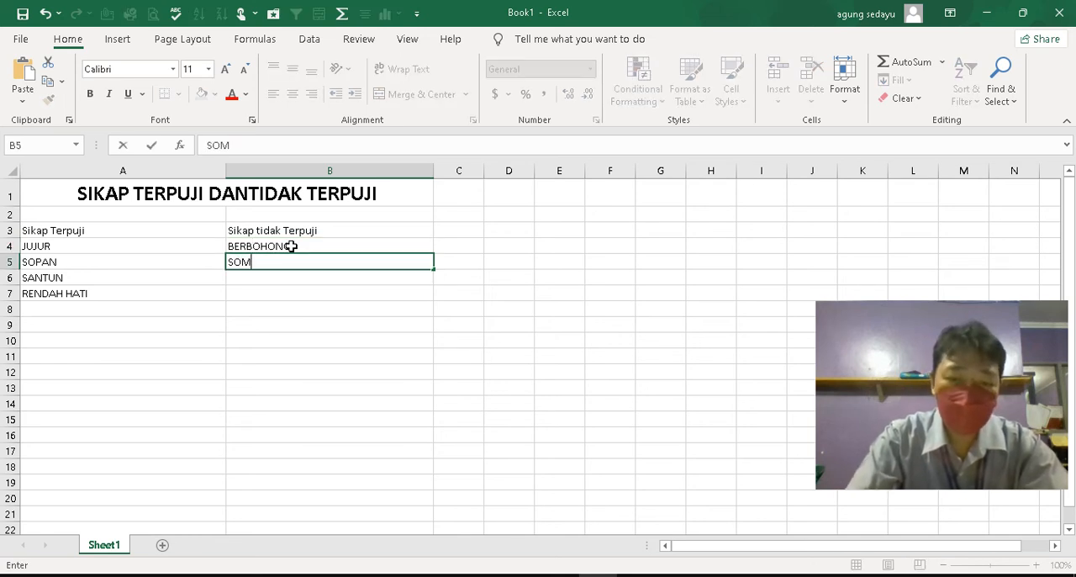
type("BONG")
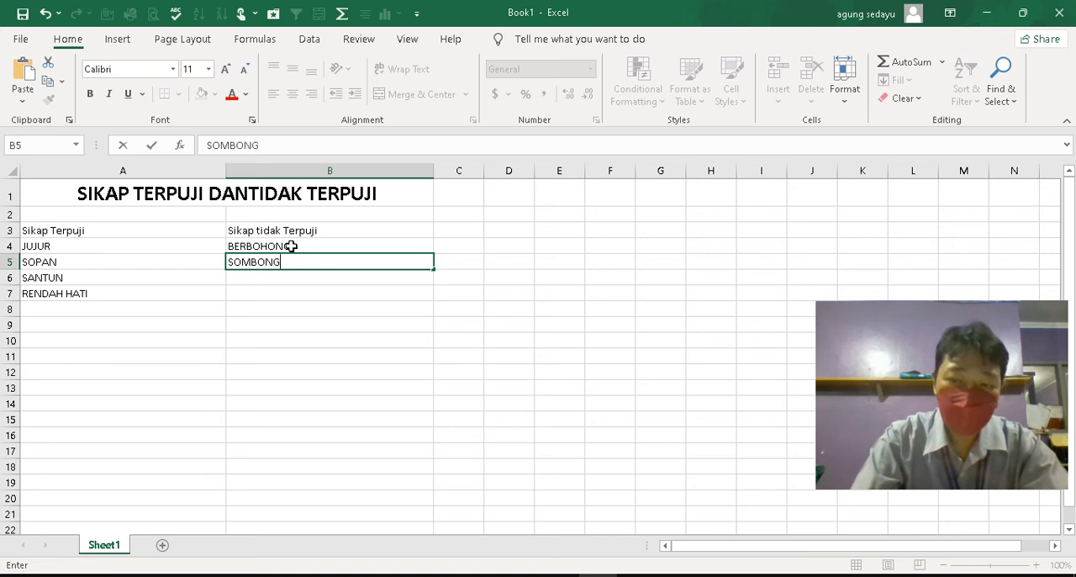
key("Return")
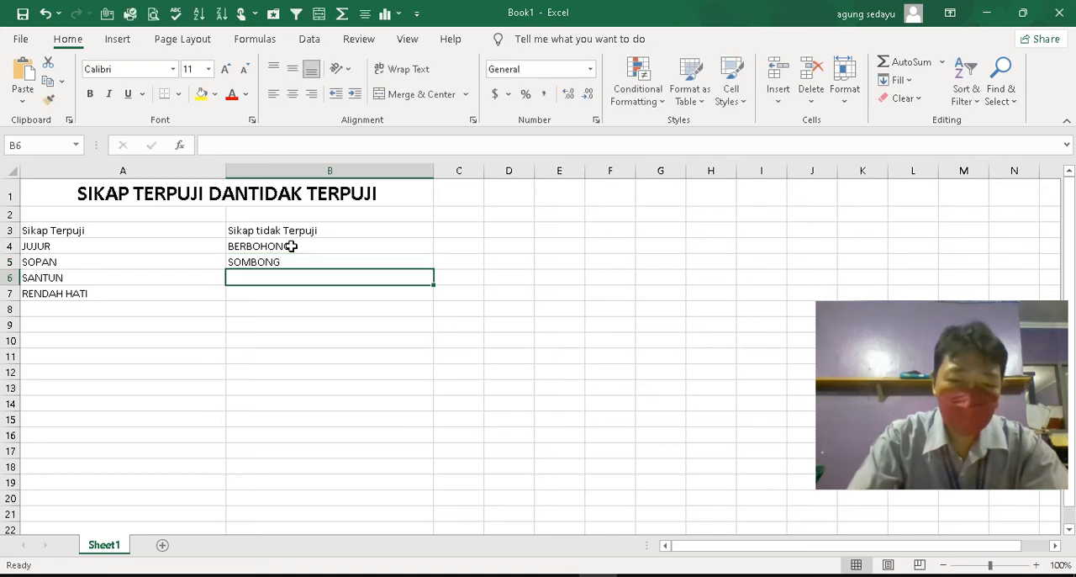
Continue the "Sikap tidak Terpuji" list with CONGKAK in B6 and KHIANAT in B7
type("CONGKAK")
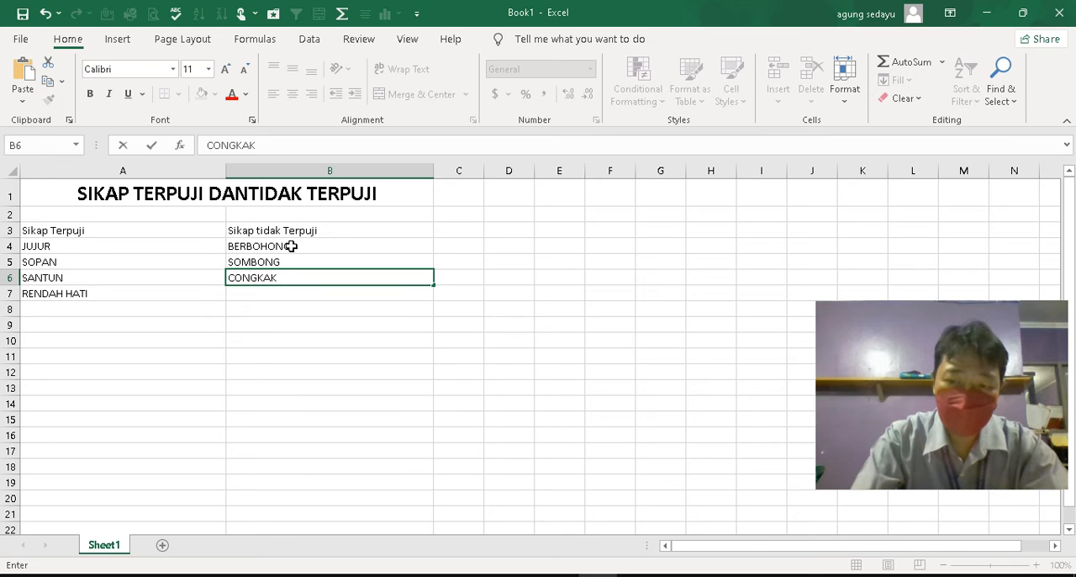
key("Return")
type("KHINA")
key("BackSpace")
key("BackSpace")
key("BackSpace")
key("BackSpace")
type("IANAT")
key("Return")
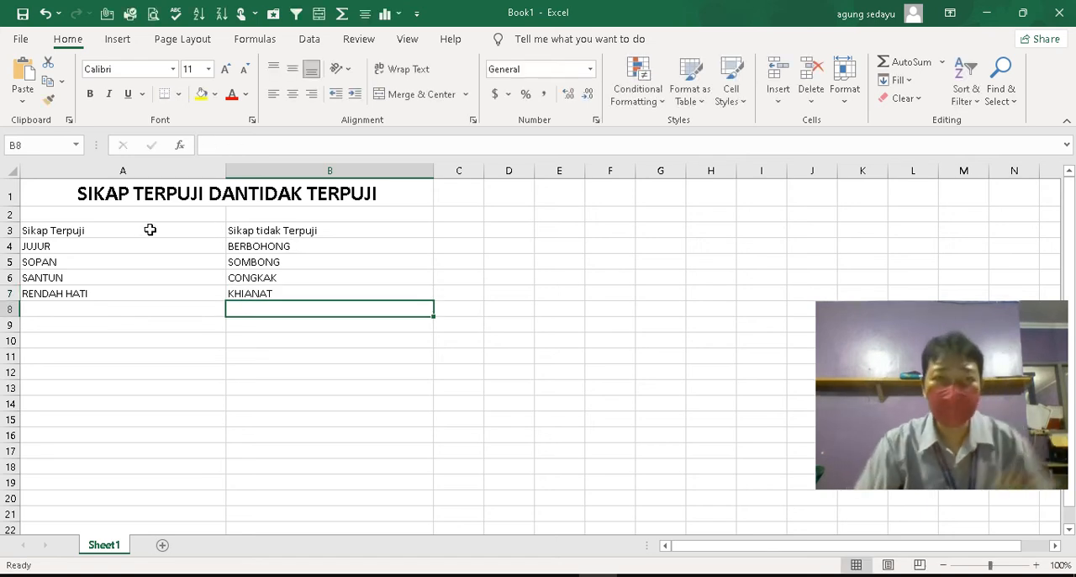
Make the column headings in A3 and B3 bold and set their font size to 16
left_click(124, 277)
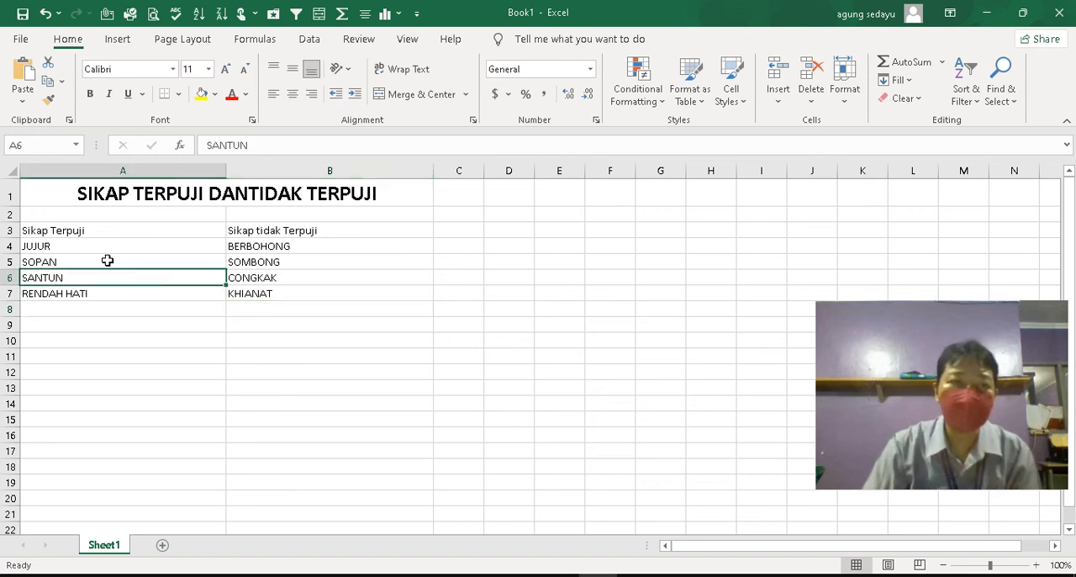
left_click(66, 231)
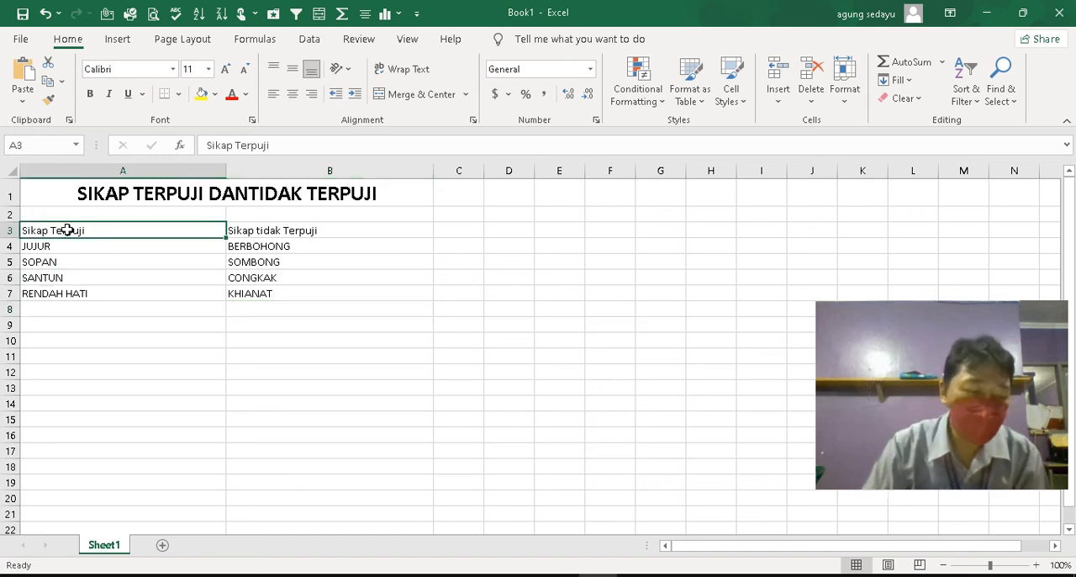
left_click_drag(39, 230, 274, 228)
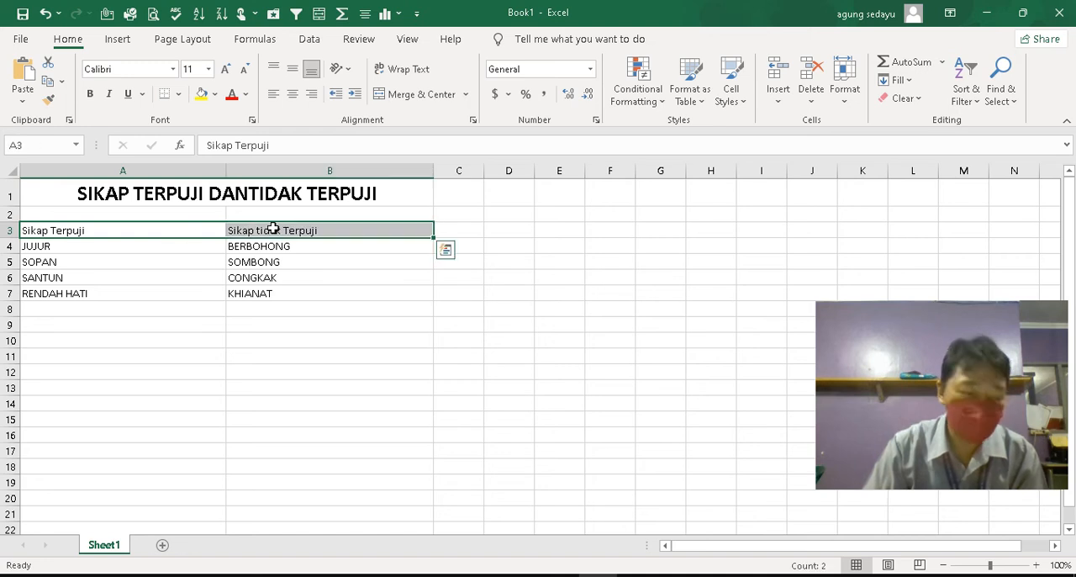
left_click(90, 96)
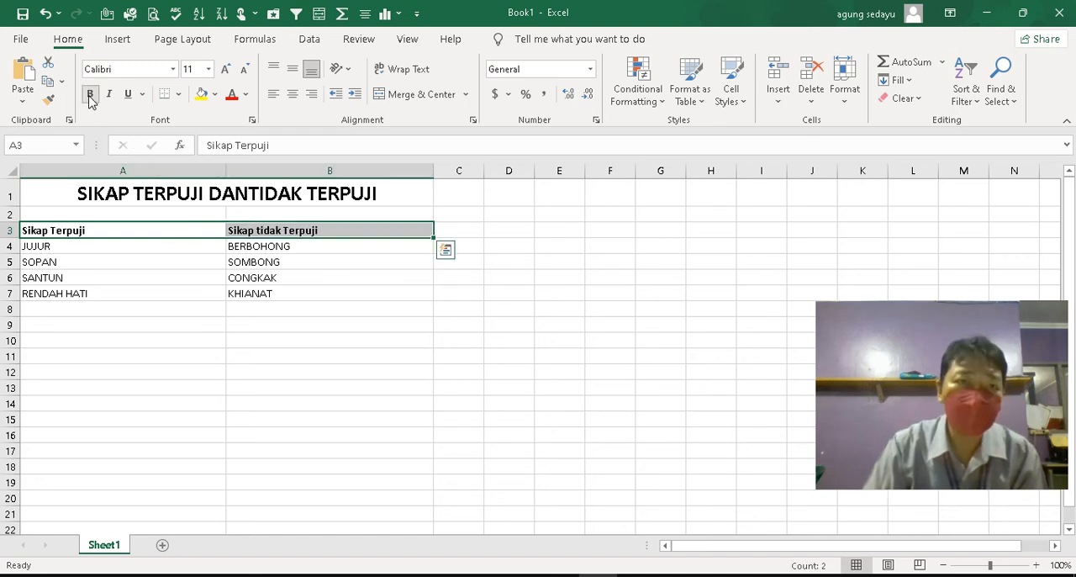
left_click(209, 71)
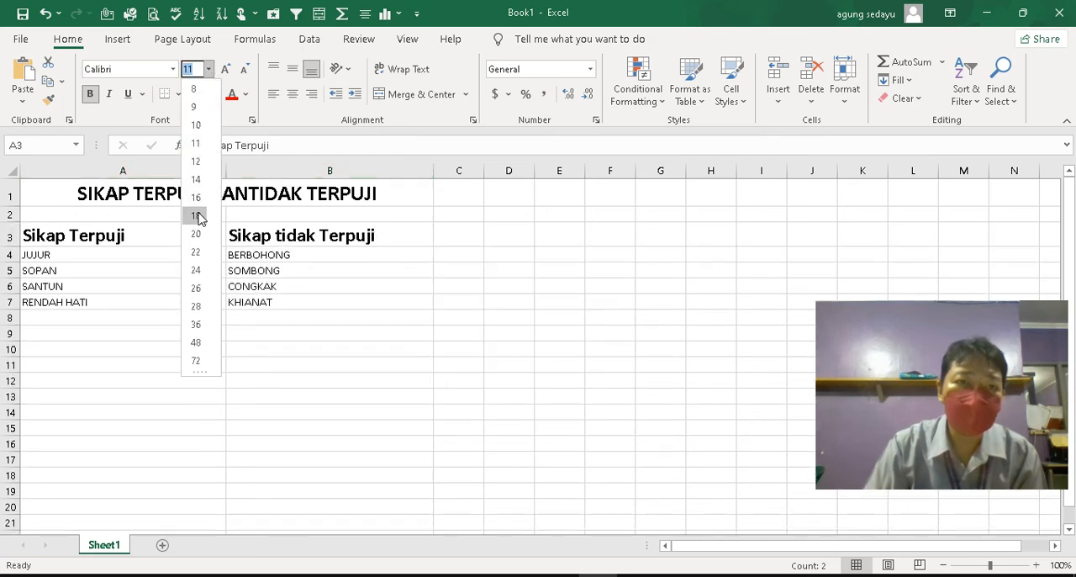
left_click(196, 198)
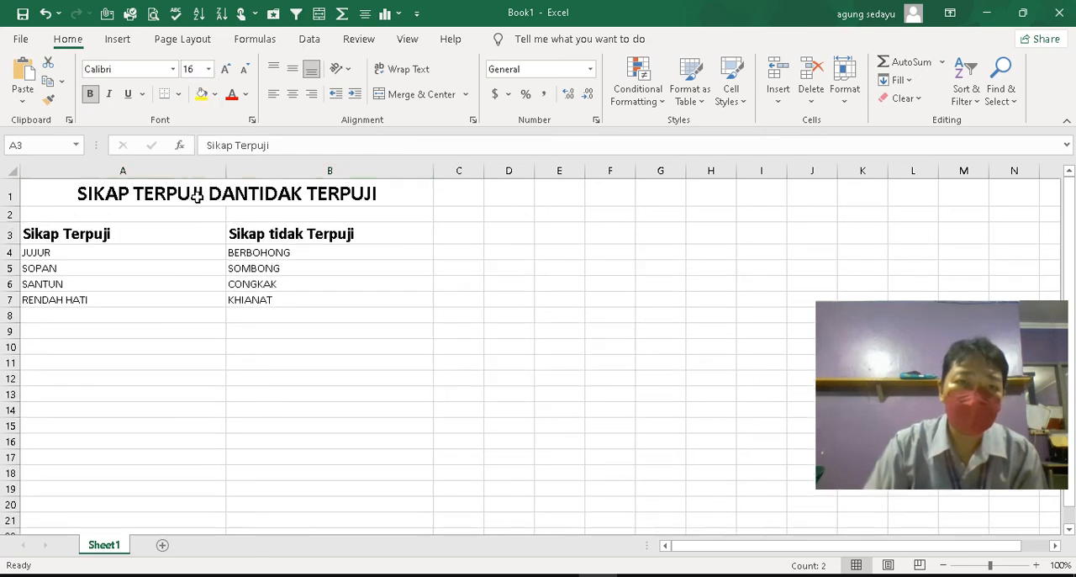
Centre the column headings in A3:B3 and the list entries in A4:B7 horizontally
left_click(204, 298)
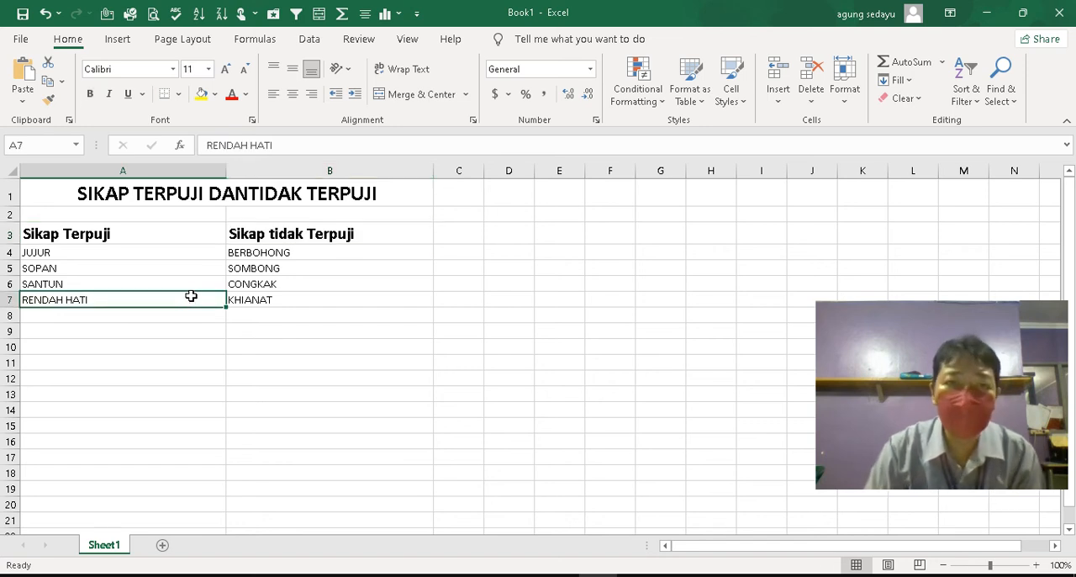
left_click(121, 236)
left_click_drag(152, 236, 281, 234)
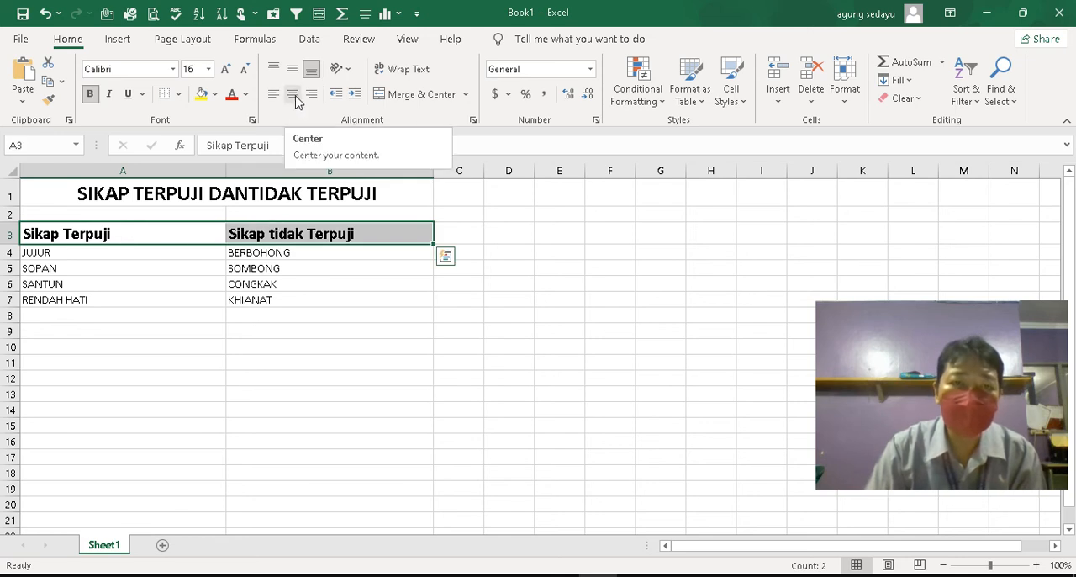
left_click(294, 96)
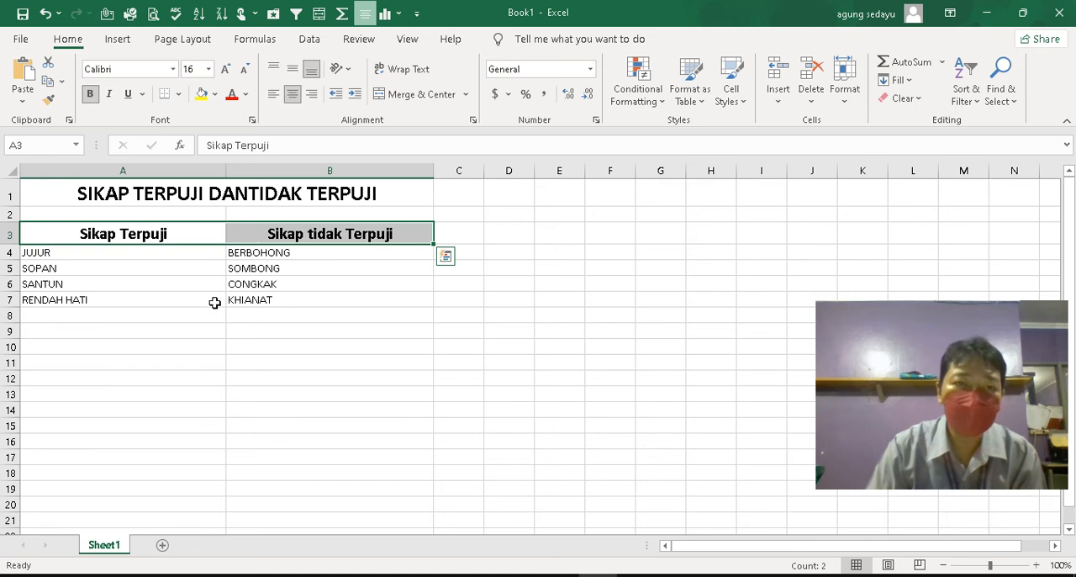
left_click(204, 278)
left_click_drag(39, 253, 313, 299)
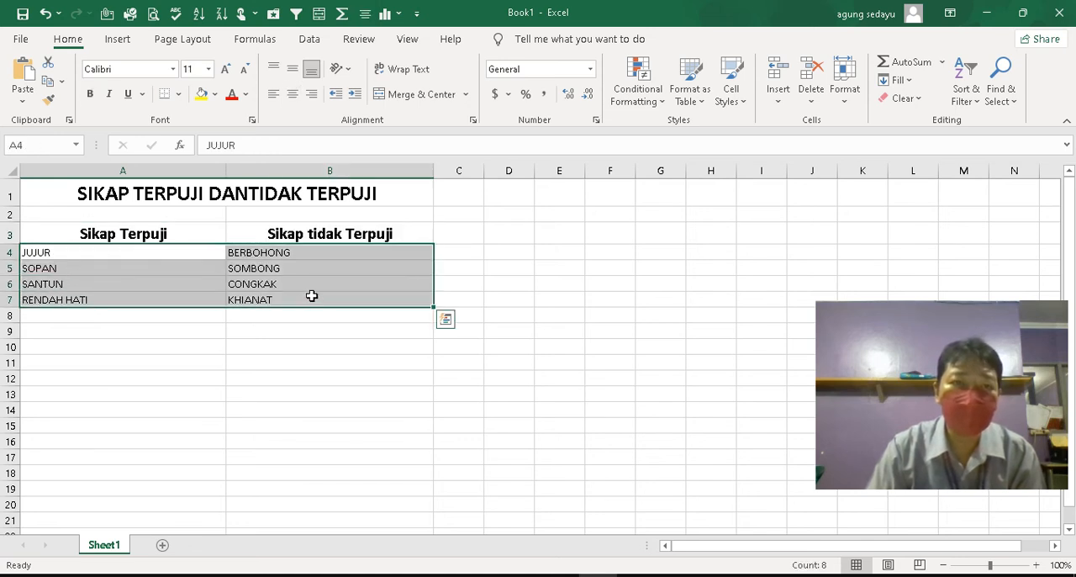
left_click(292, 97)
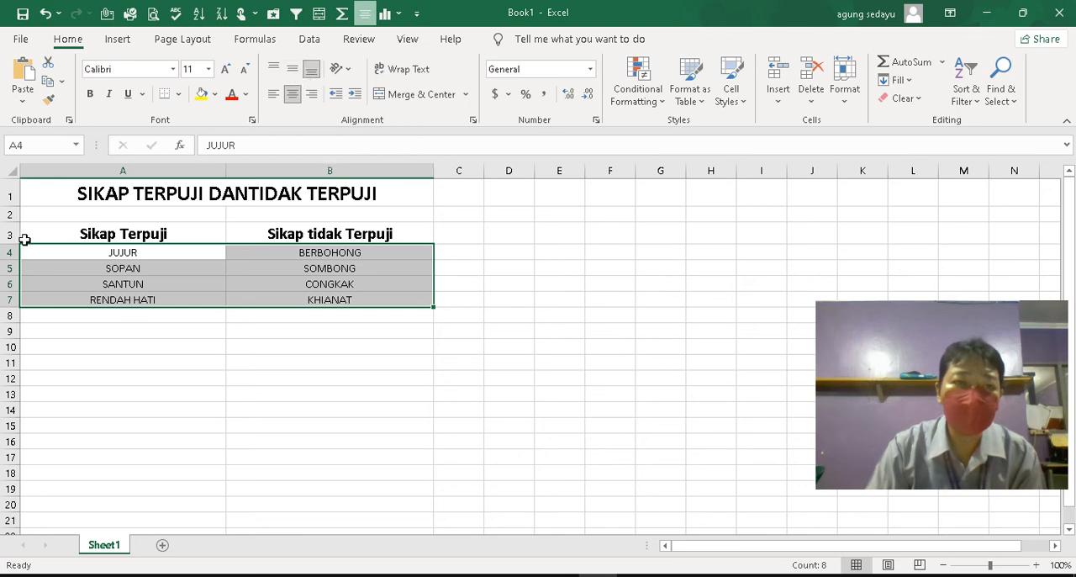
Make heading row 3 taller, roughly two and a half times a list row, and align its headings vertically in the middle
left_click_drag(12, 244, 17, 301)
left_click_drag(106, 266, 288, 269)
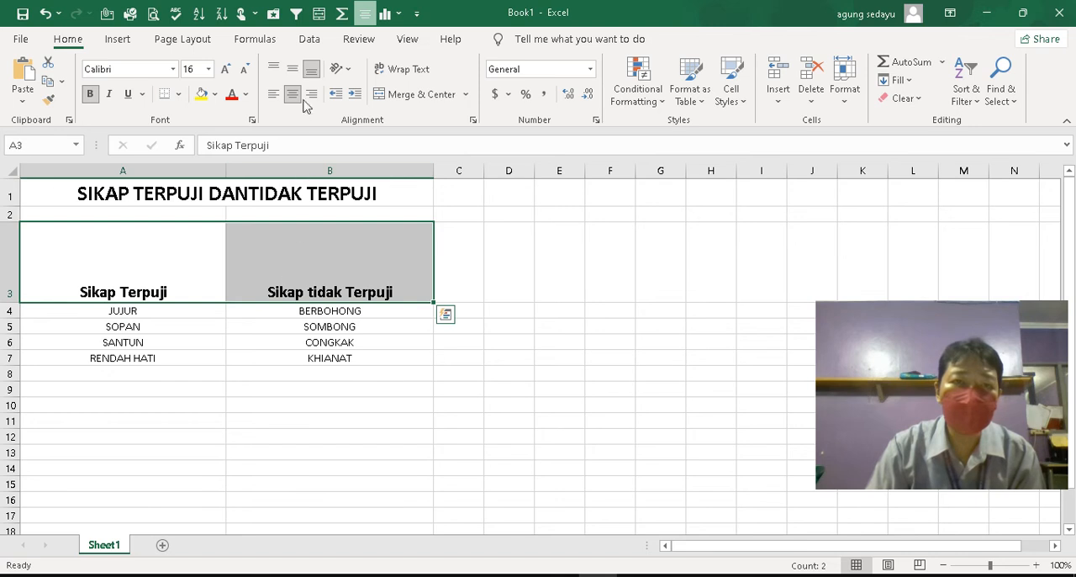
left_click(290, 70)
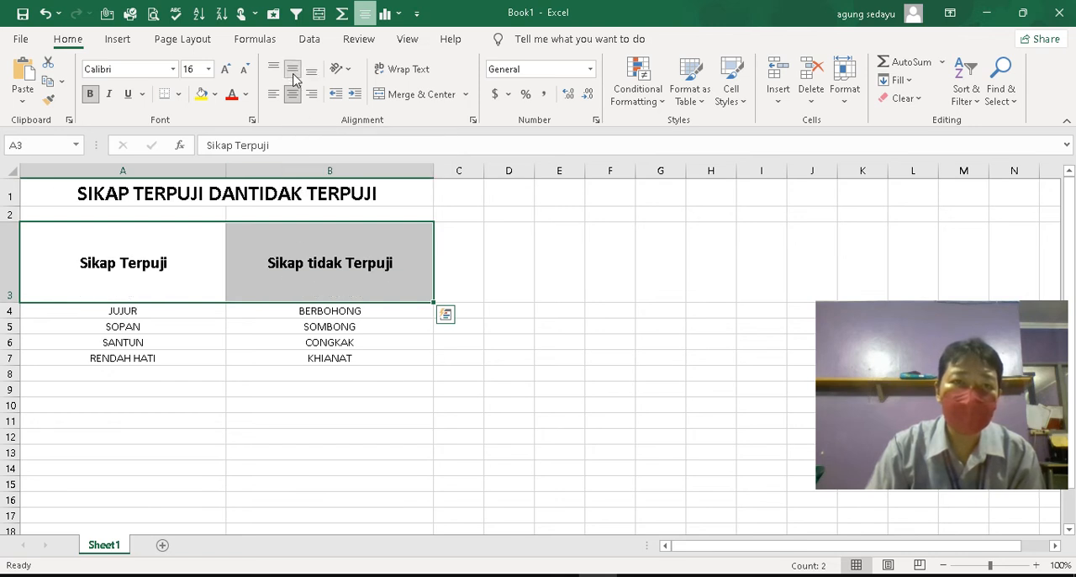
left_click(273, 70)
left_click(292, 71)
left_click_drag(12, 301, 12, 263)
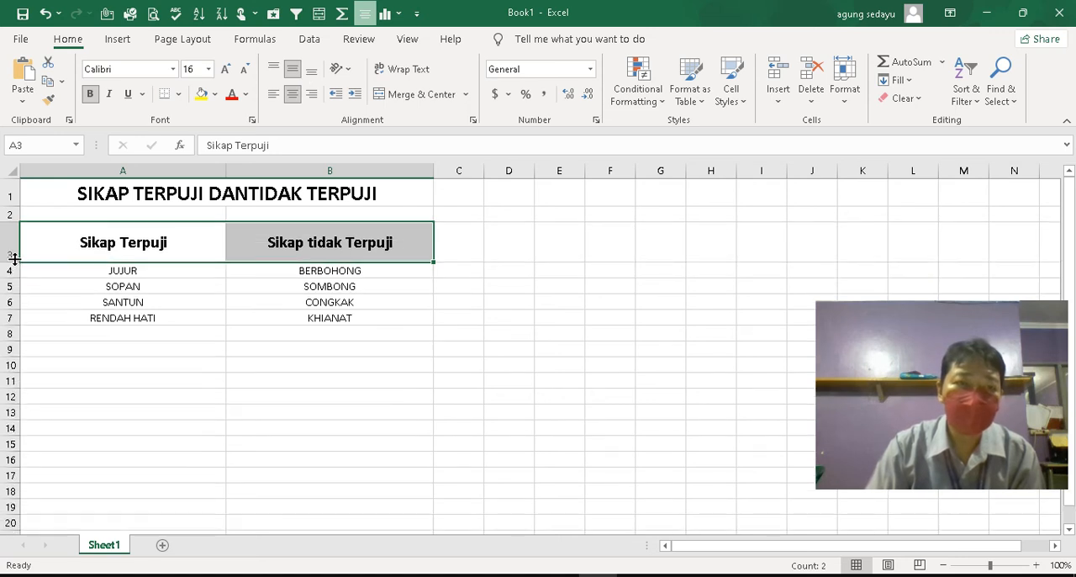
left_click(78, 276)
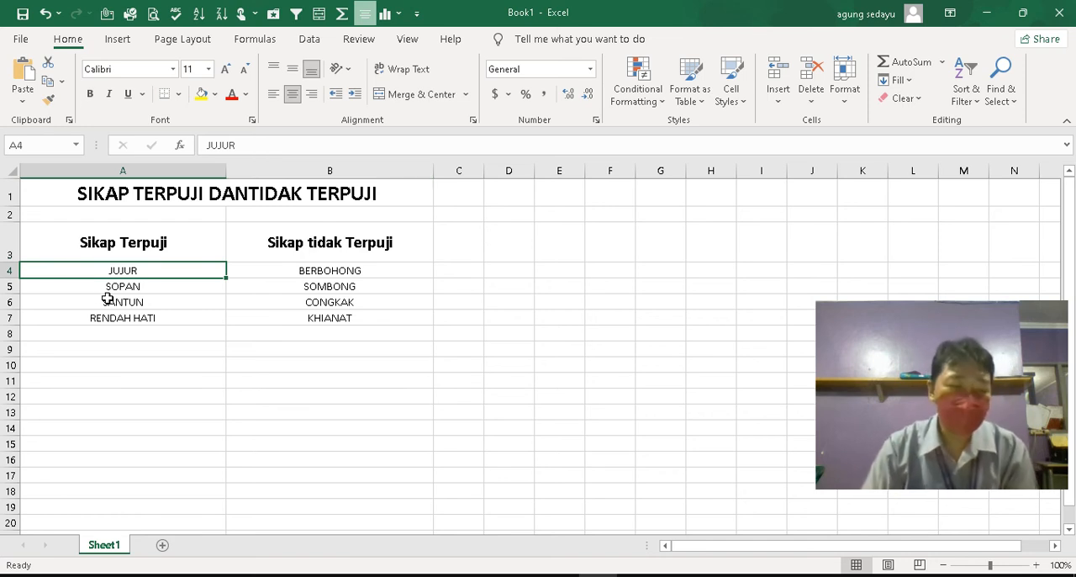
Apply All Borders to the merged title cell in row 1
left_click(67, 195)
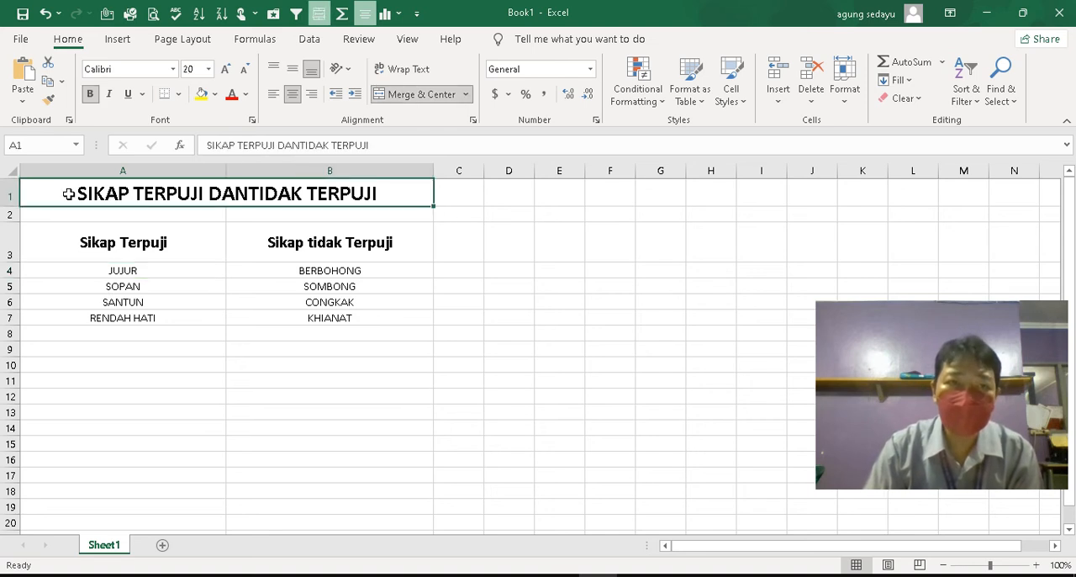
left_click(179, 97)
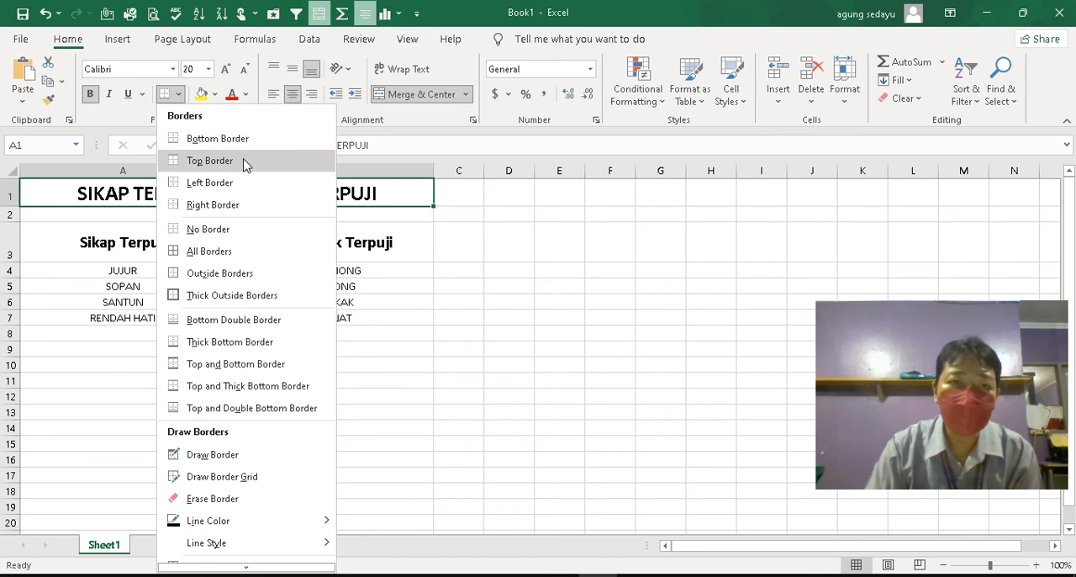
left_click(237, 252)
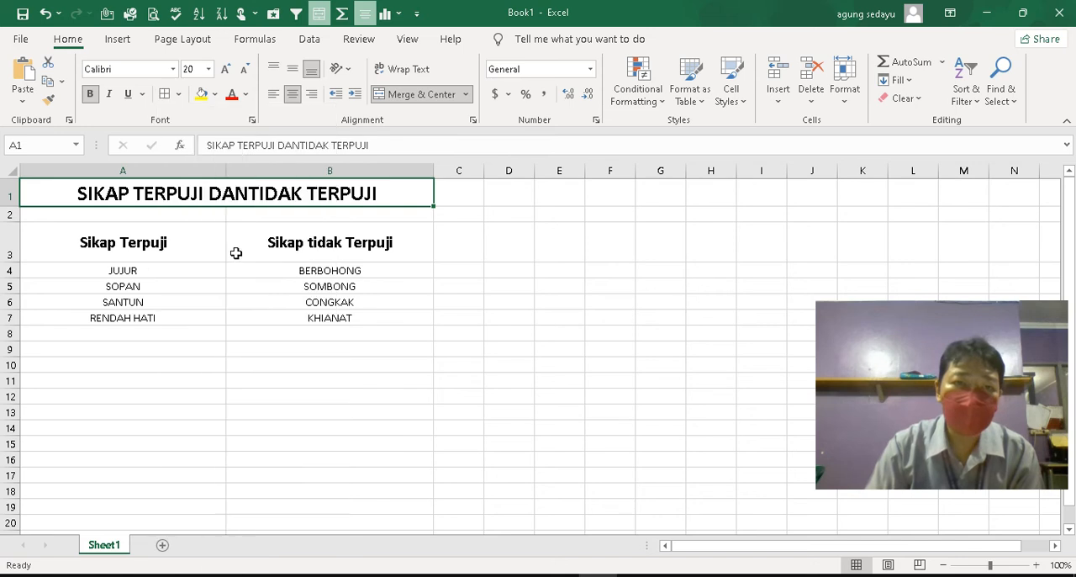
left_click(338, 328)
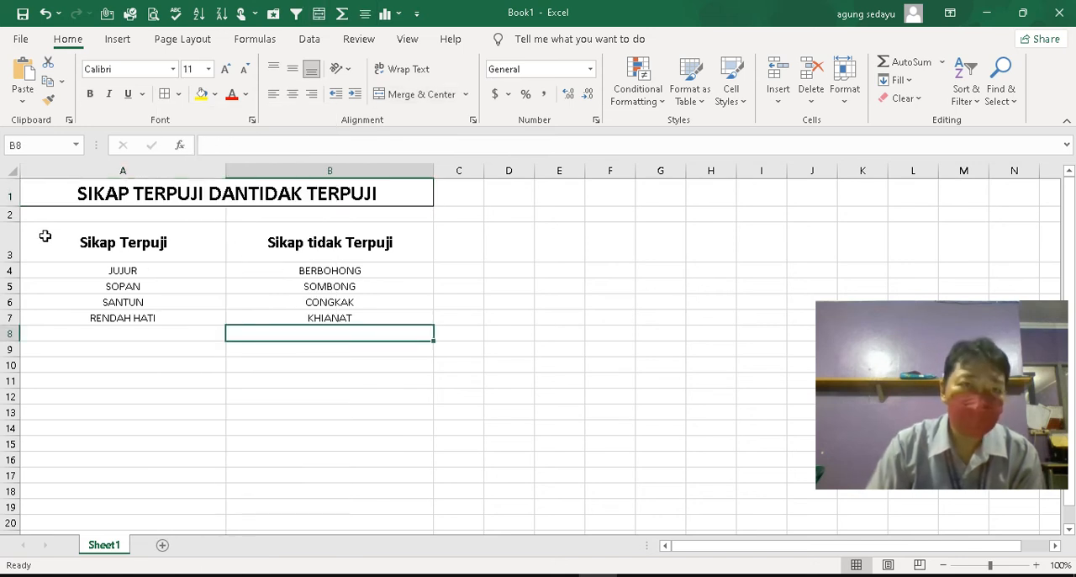
Apply All Borders to the headings and list entries in A3:B7
left_click_drag(44, 236, 281, 316)
left_click(177, 95)
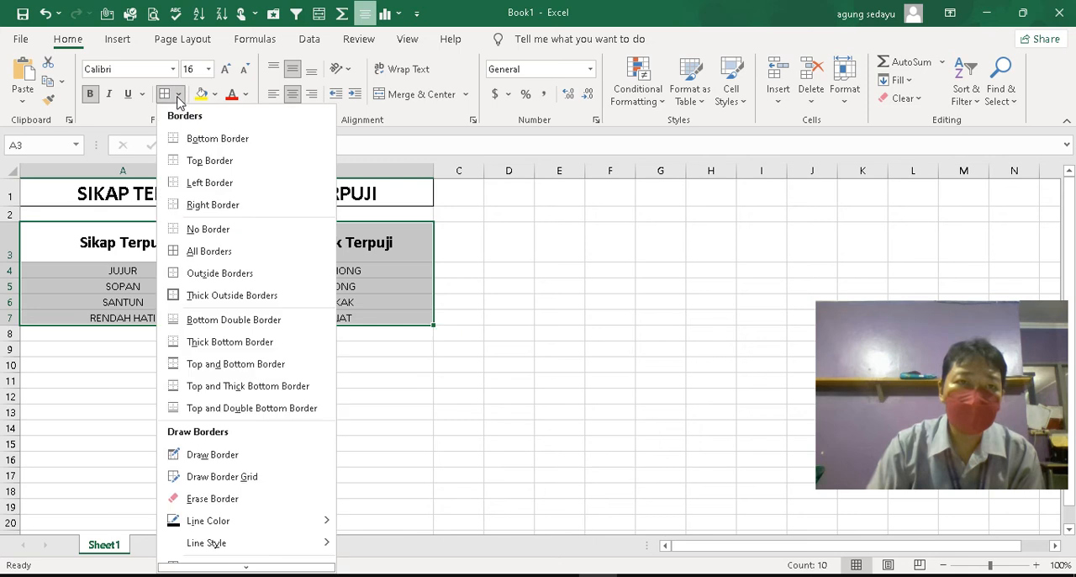
left_click(223, 250)
left_click(438, 270)
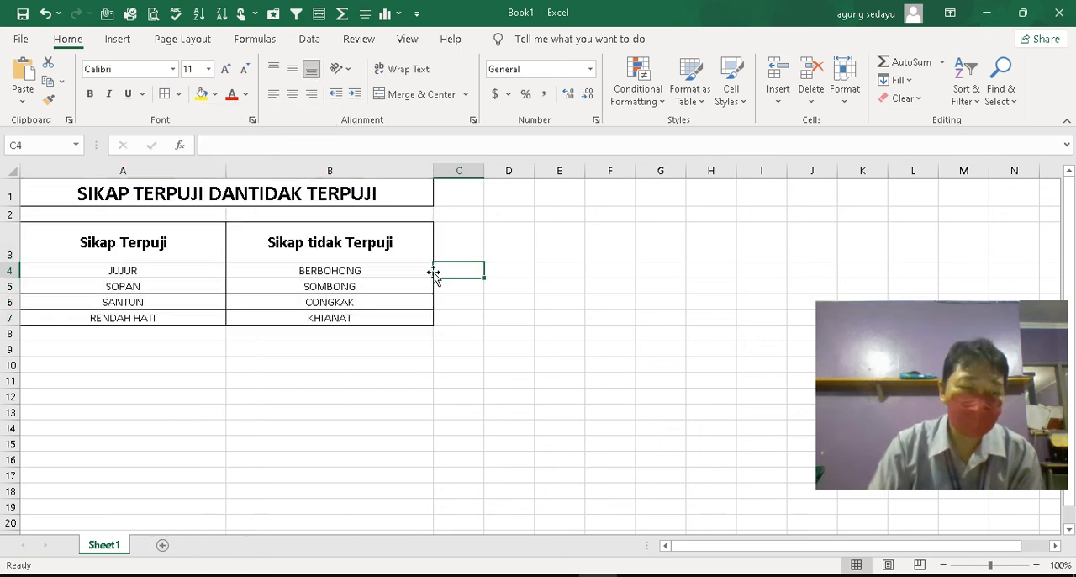
left_click(560, 304)
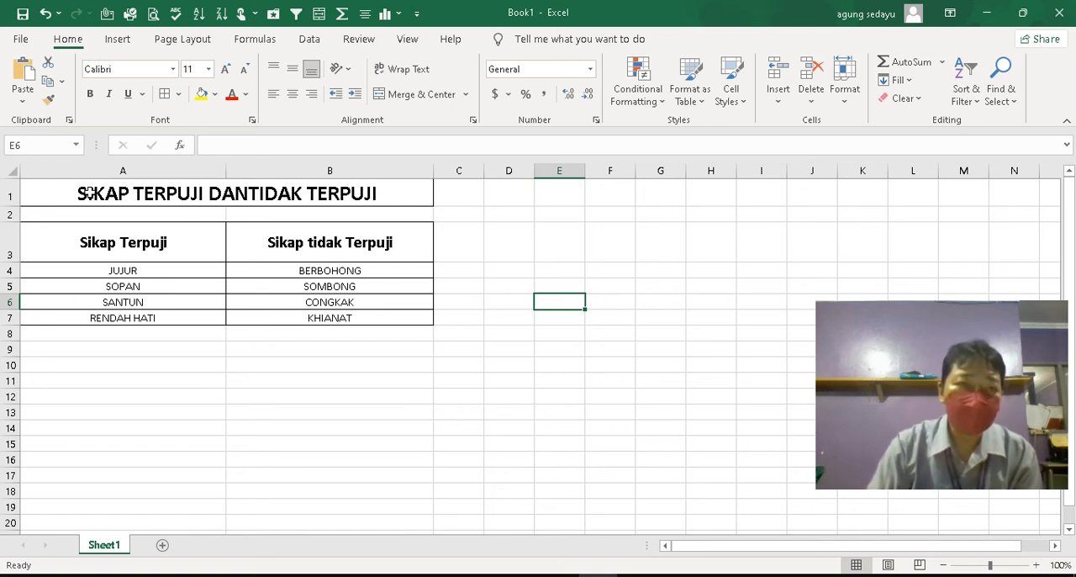
Fill the merged title cell in row 1 with a light blue theme colour
left_click(89, 193)
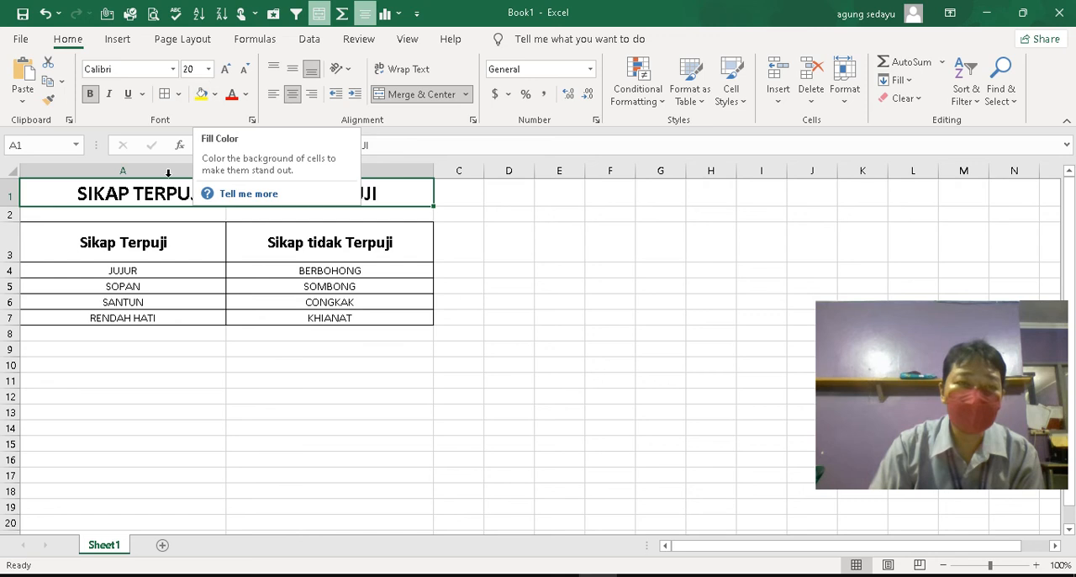
left_click(216, 94)
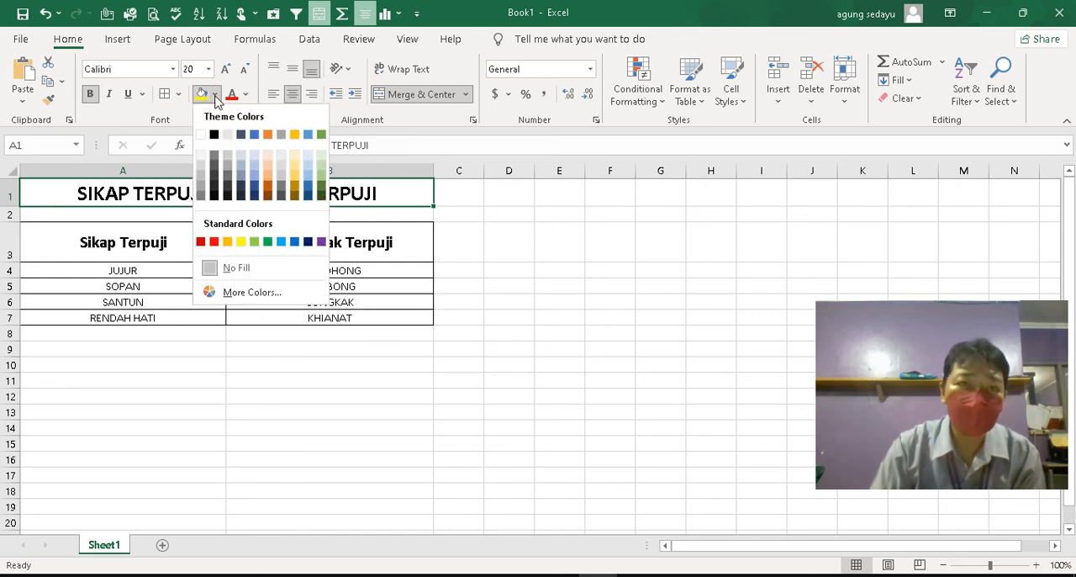
left_click(256, 170)
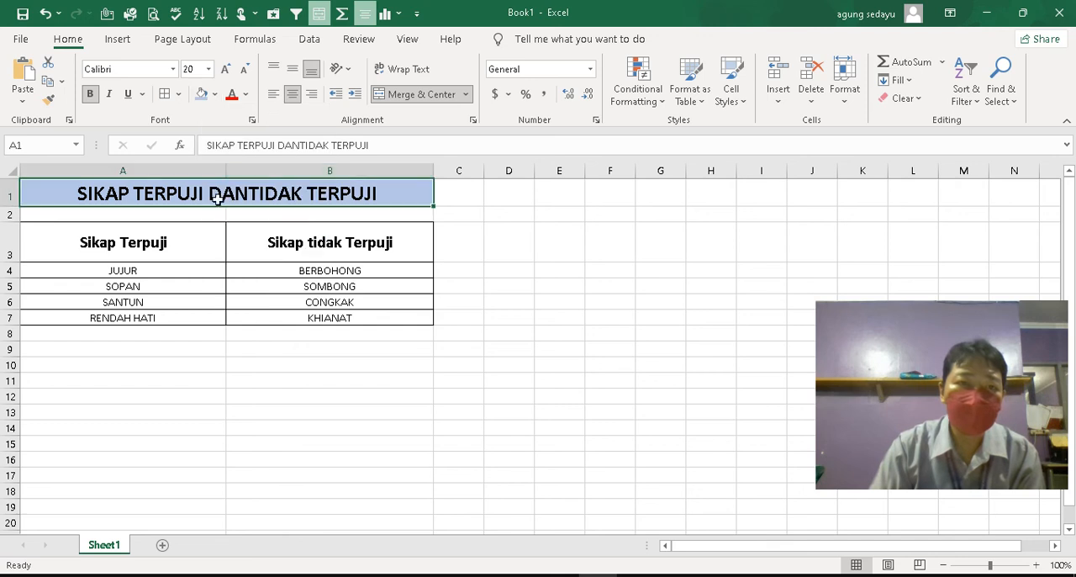
Fill the column headings in A3:B3 with Gold, Accent 4, Lighter 60%
left_click(65, 241)
left_click_drag(66, 242, 315, 248)
left_click(215, 96)
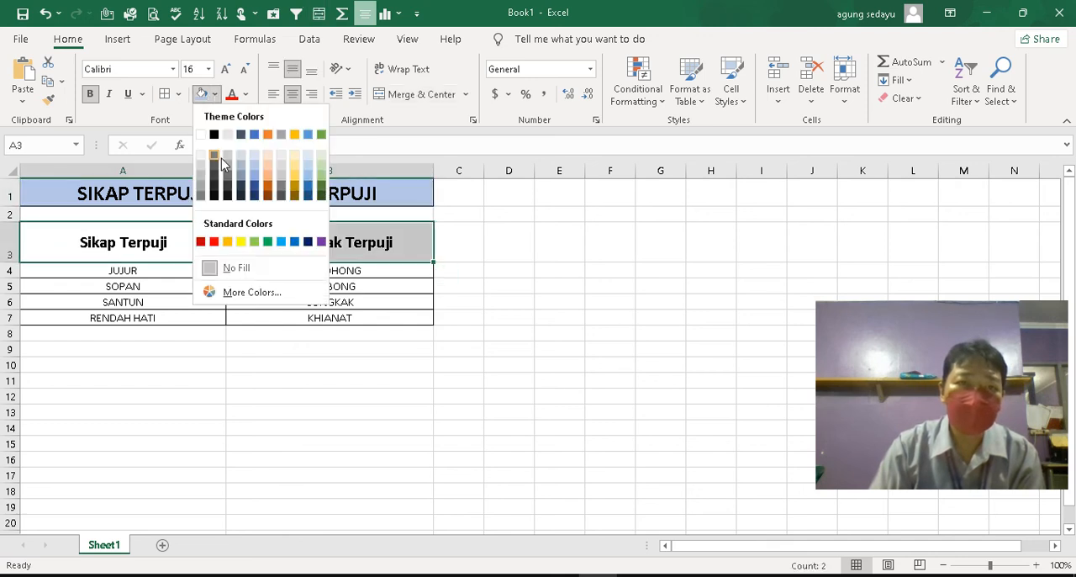
left_click(296, 172)
left_click(395, 229)
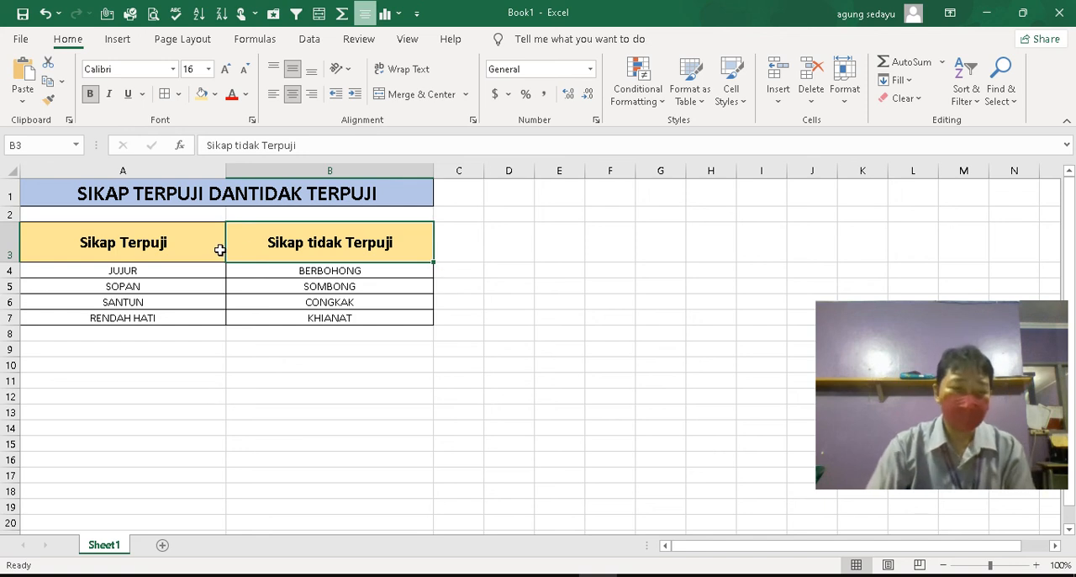
left_click(469, 306)
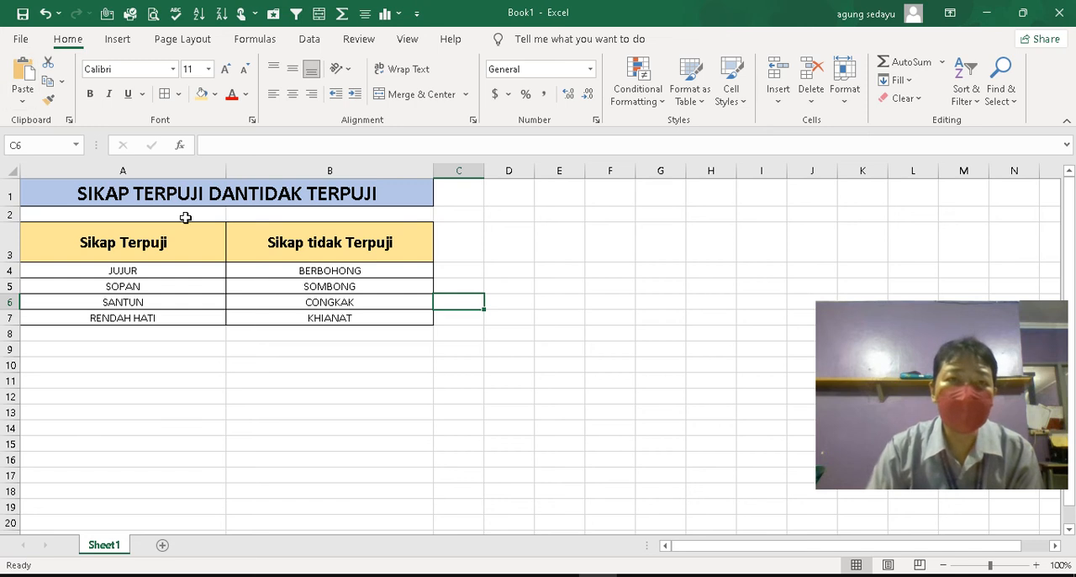
Start saving the workbook as a new file and choose USB Drive (F:) as the location
left_click(21, 44)
key("Escape")
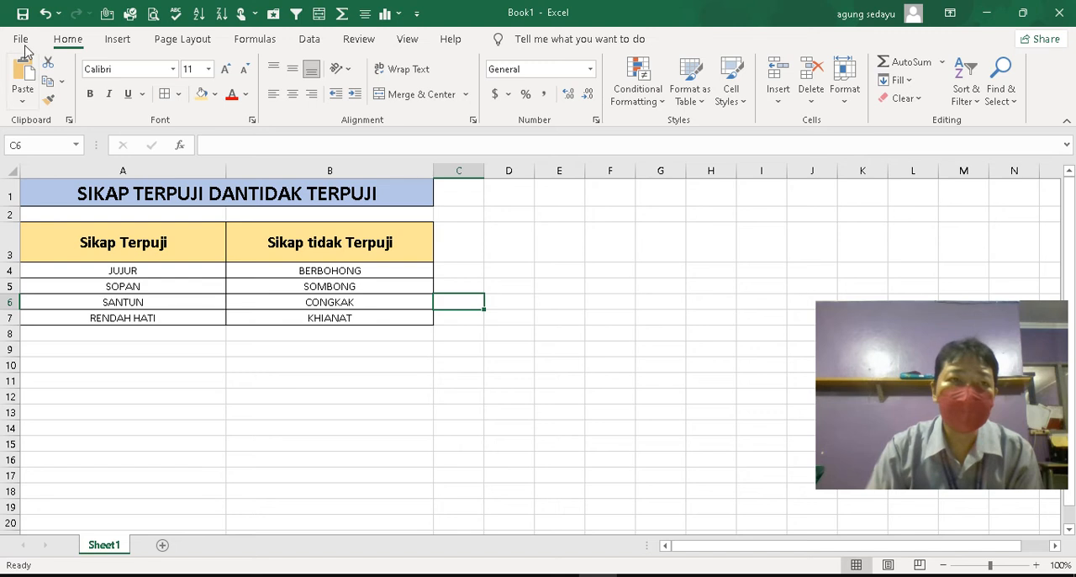
left_click(20, 39)
left_click(63, 253)
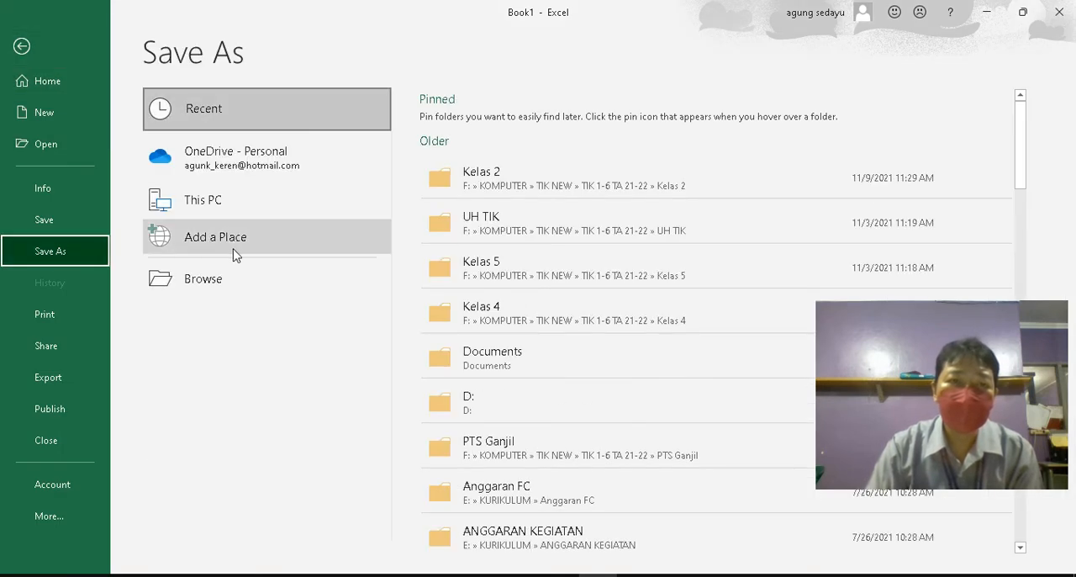
left_click(248, 288)
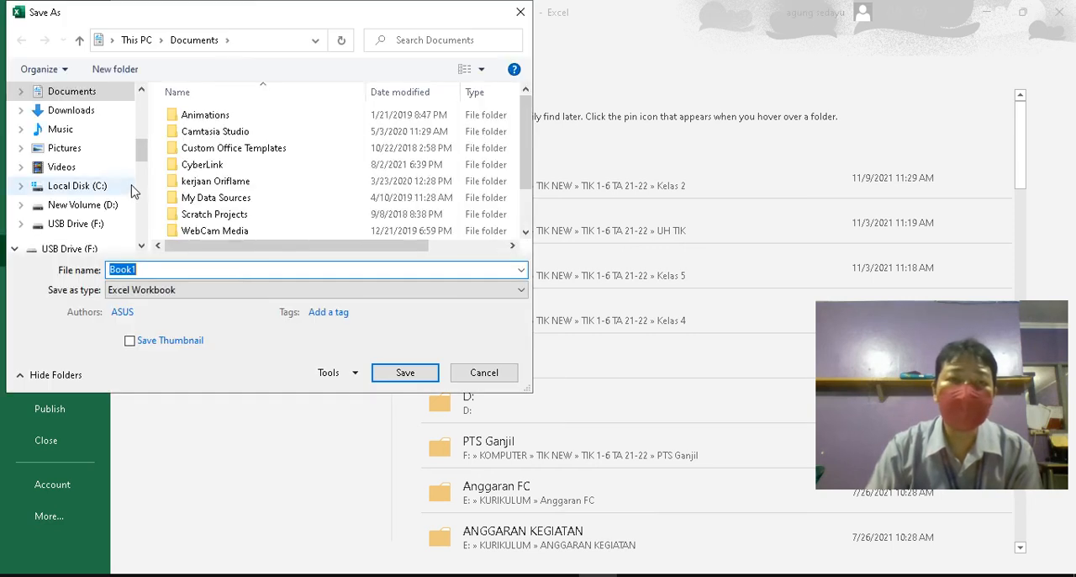
left_click(100, 225)
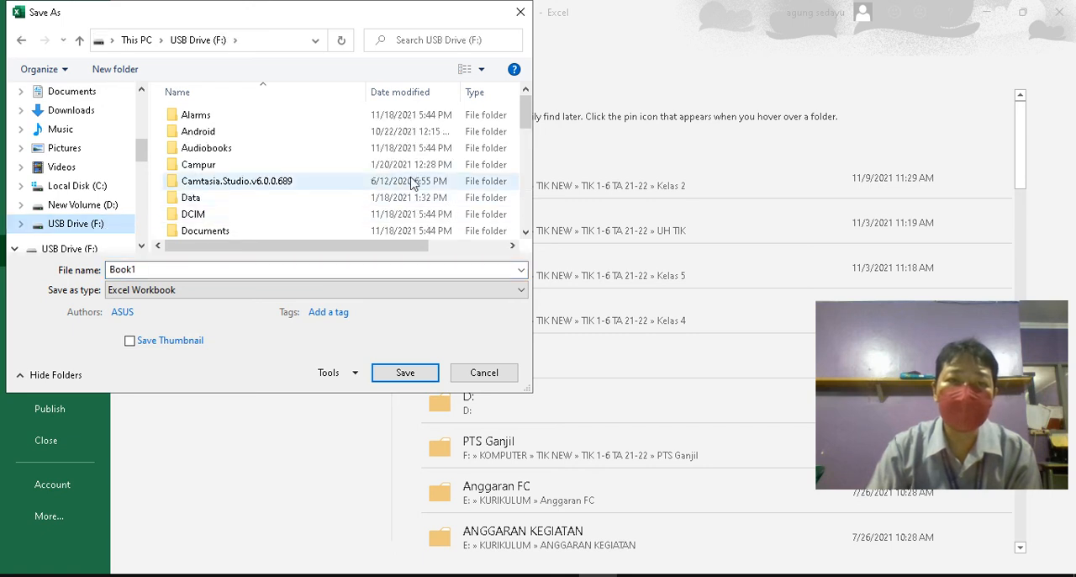
Set the save location to the folder KOMPUTER > TIK NEW > TIK 1-6 TA 21-22 > Kelas 3
left_click_drag(525, 117, 523, 160)
double_click(249, 142)
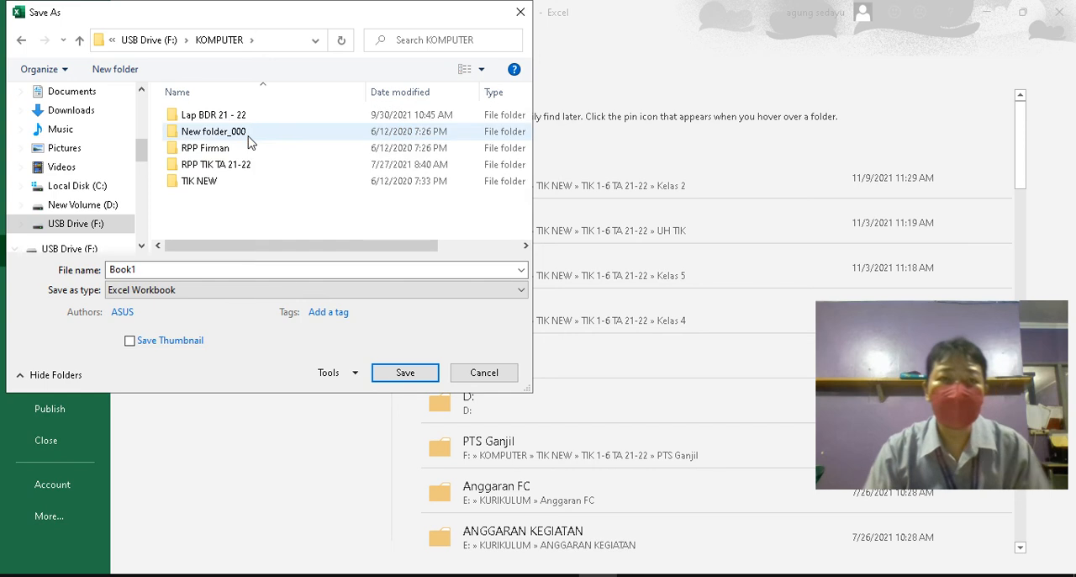
left_click(241, 183)
double_click(241, 185)
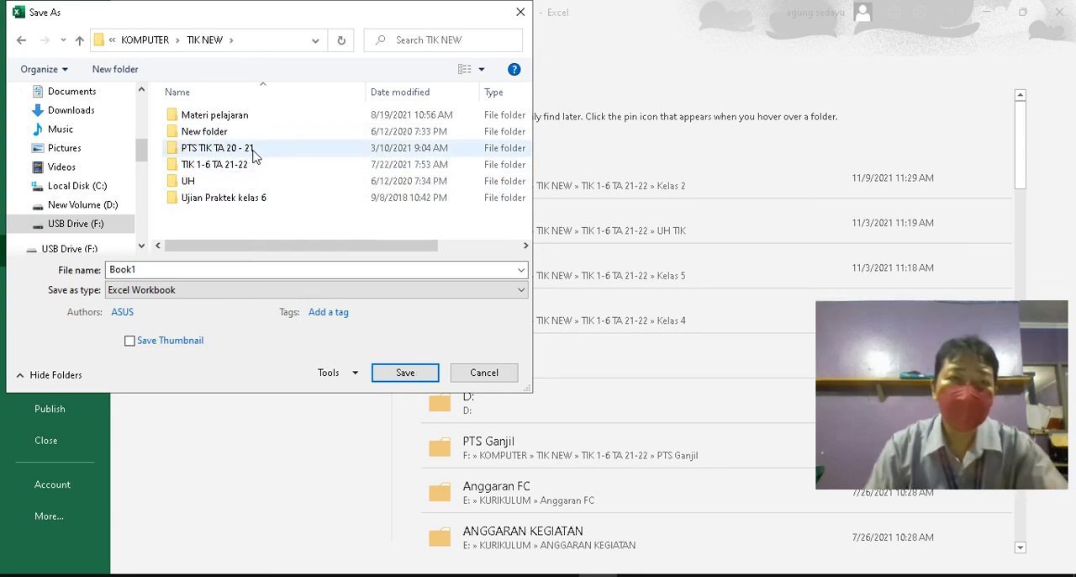
left_click(255, 166)
double_click(256, 166)
left_click(249, 148)
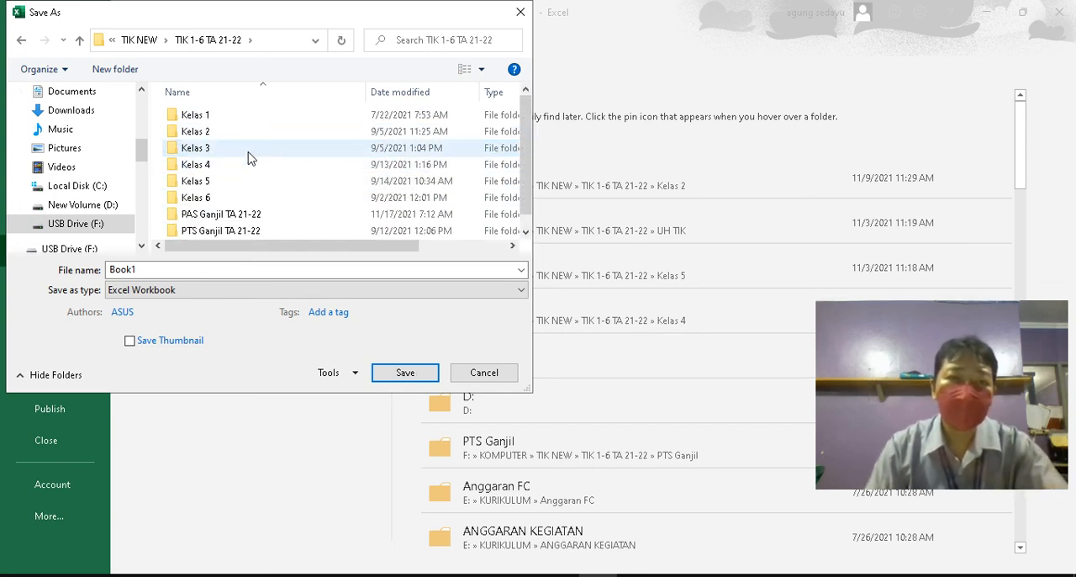
double_click(248, 151)
Name the file "Pel 1" followed by the teacher's name and "3B", and save it as an Excel Workbook
left_click(244, 270)
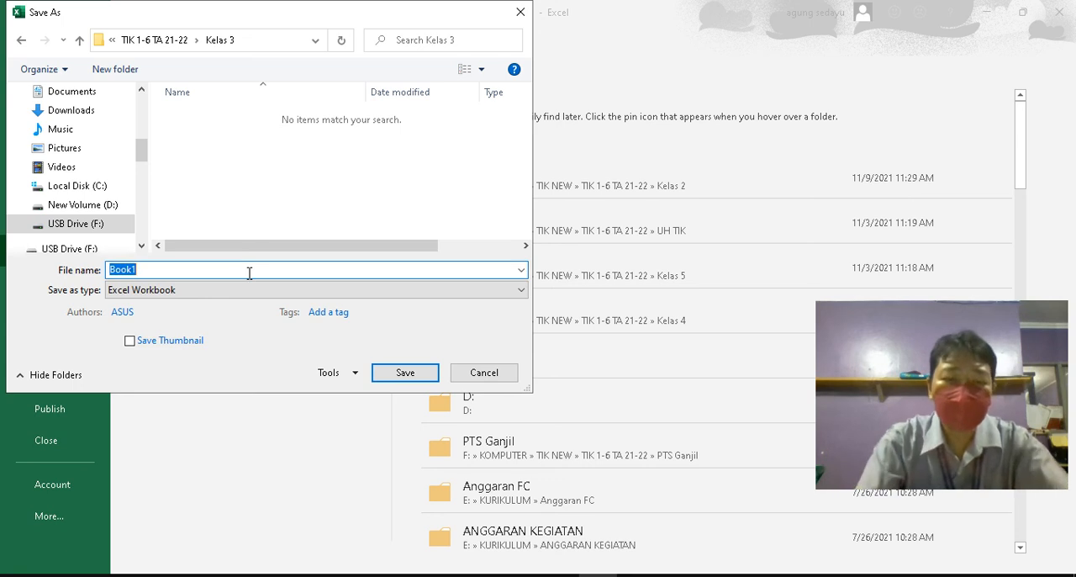
type("pEL")
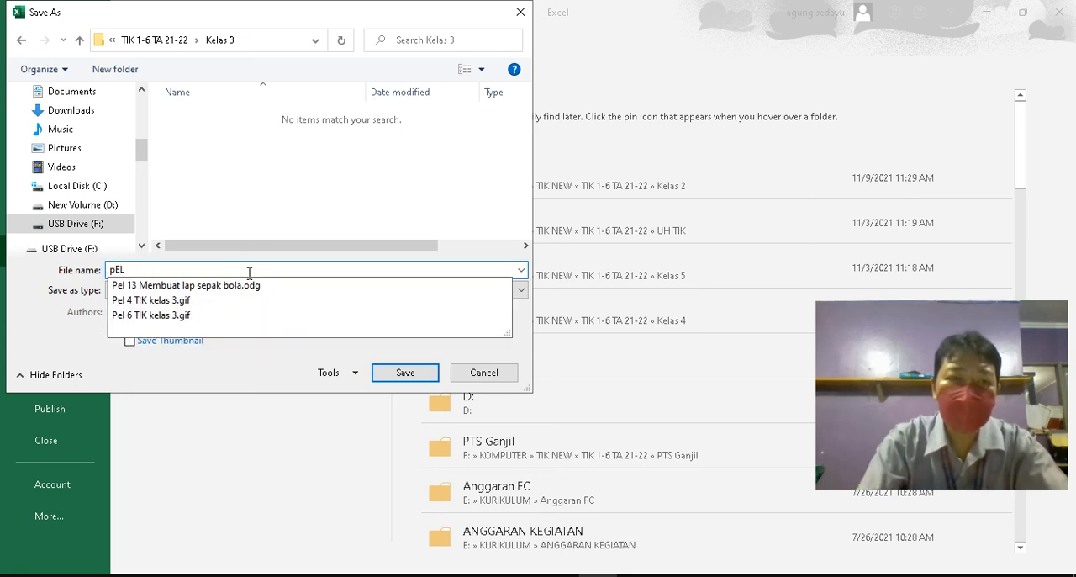
key("BackSpace")
key("BackSpace")
key("BackSpace")
type("Pel 1")
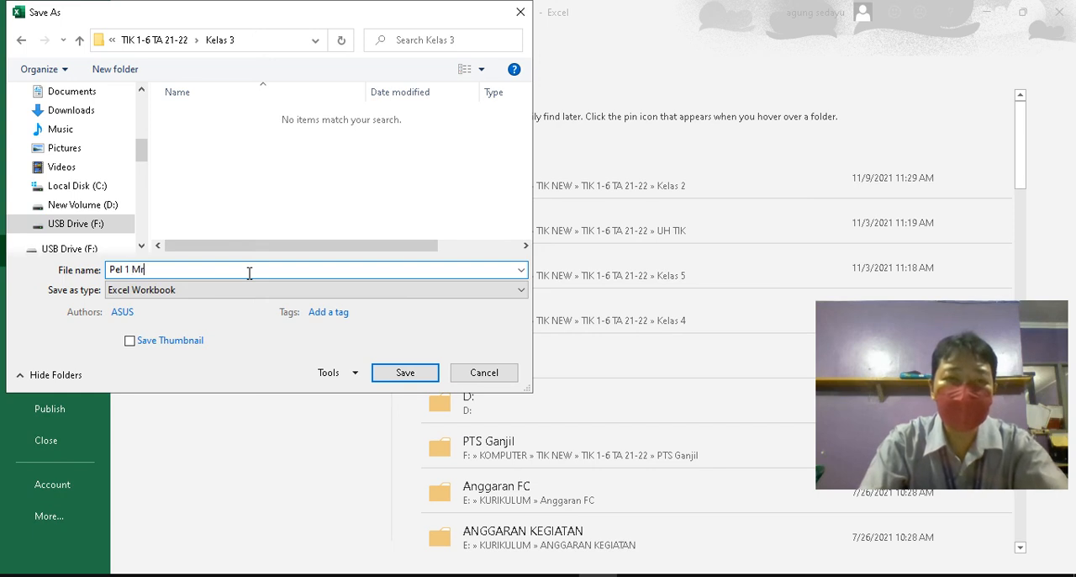
type(" Mr Agung 3B")
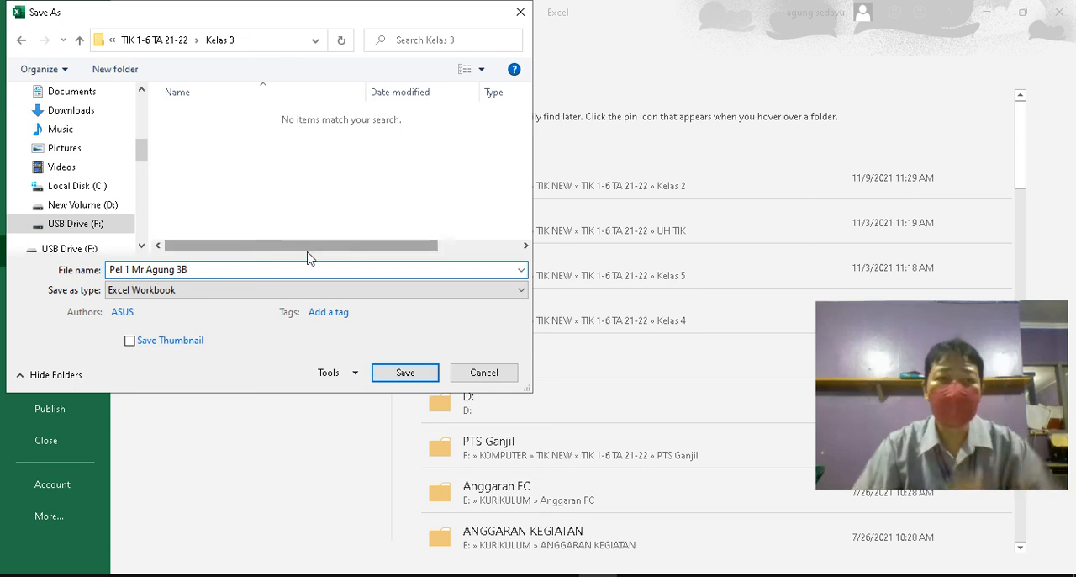
left_click(405, 373)
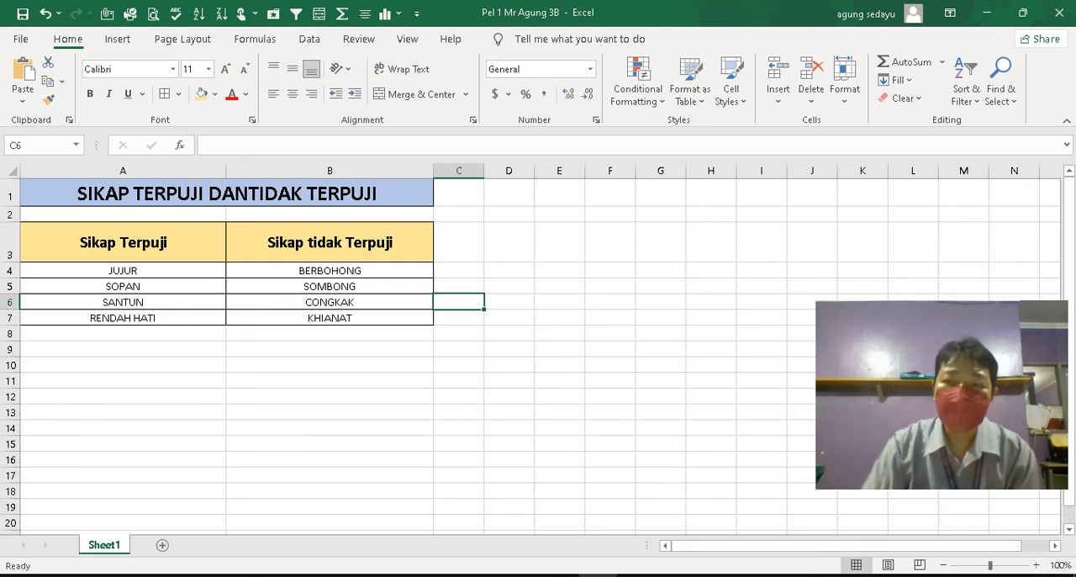
Switch from the saved workbook to the Windows desktop
left_click(598, 575)
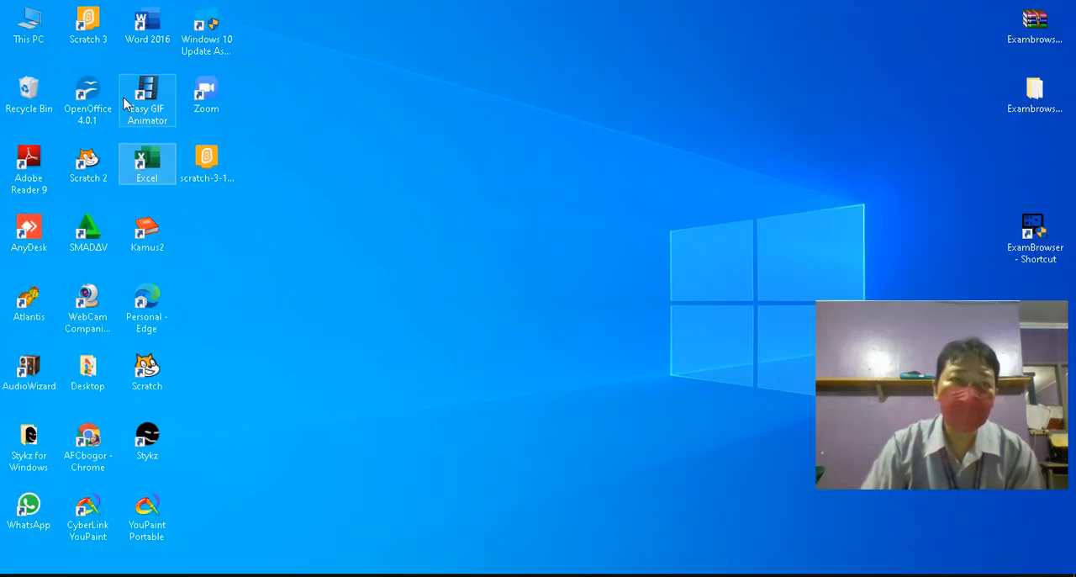
Launch OpenOffice from the desktop and create a new spreadsheet
left_click(92, 85)
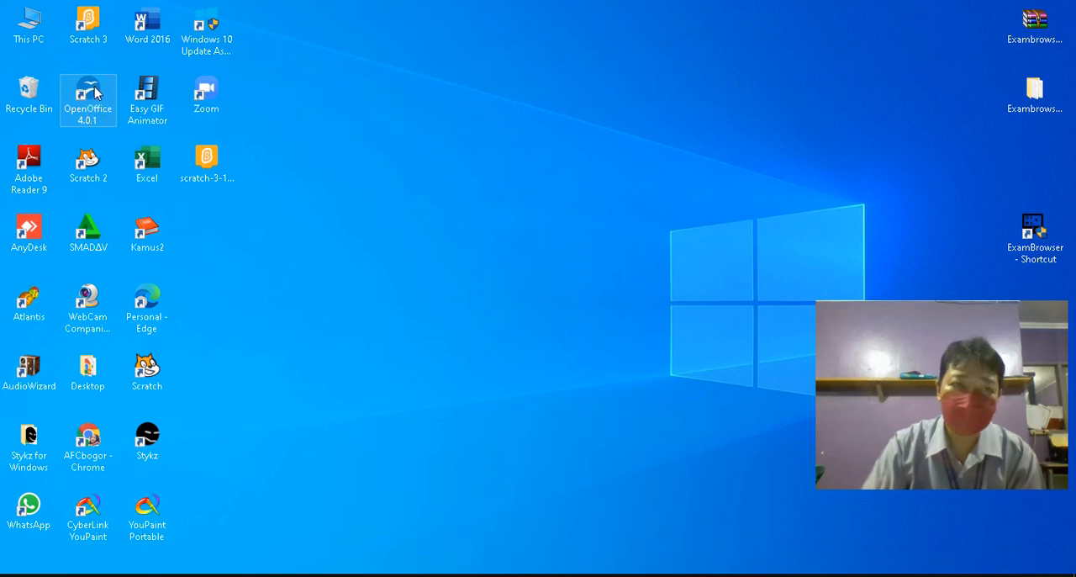
double_click(98, 92)
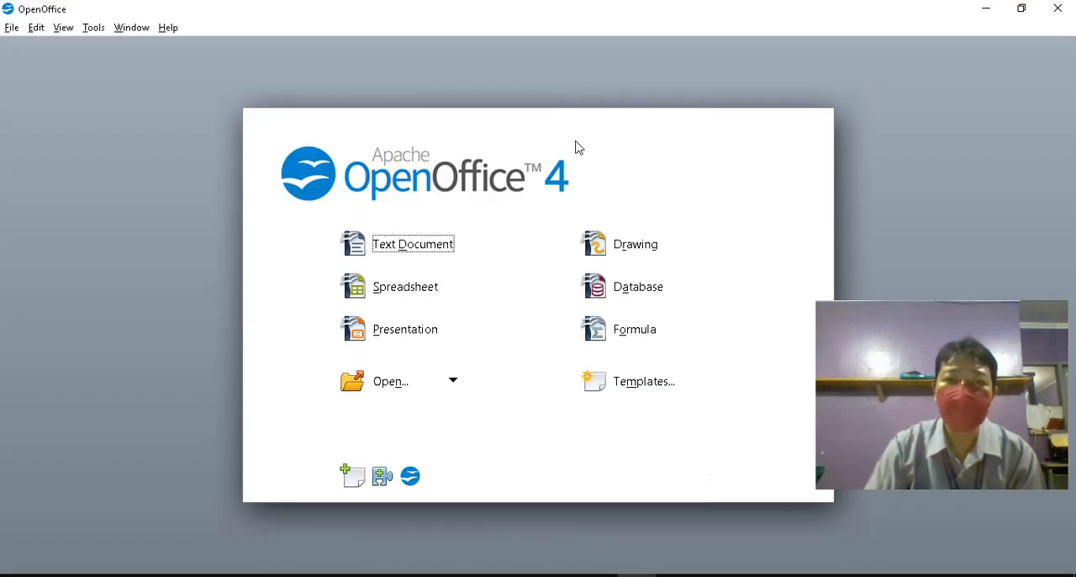
left_click(409, 291)
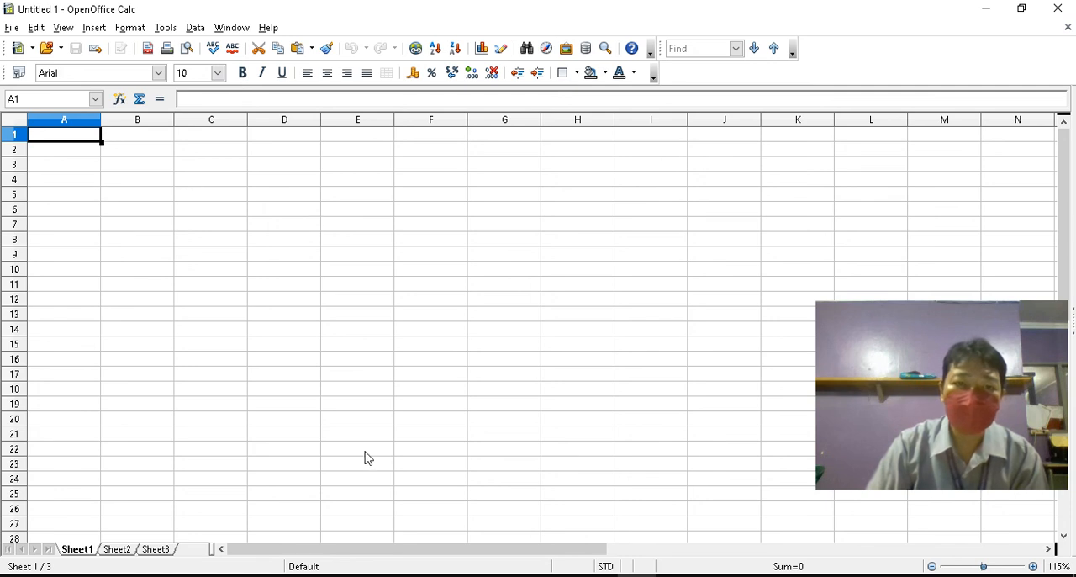
Switch to the Excel workbook, select the table range A1:B7, and return to the blank OpenOffice Calc spreadsheet
left_click(598, 575)
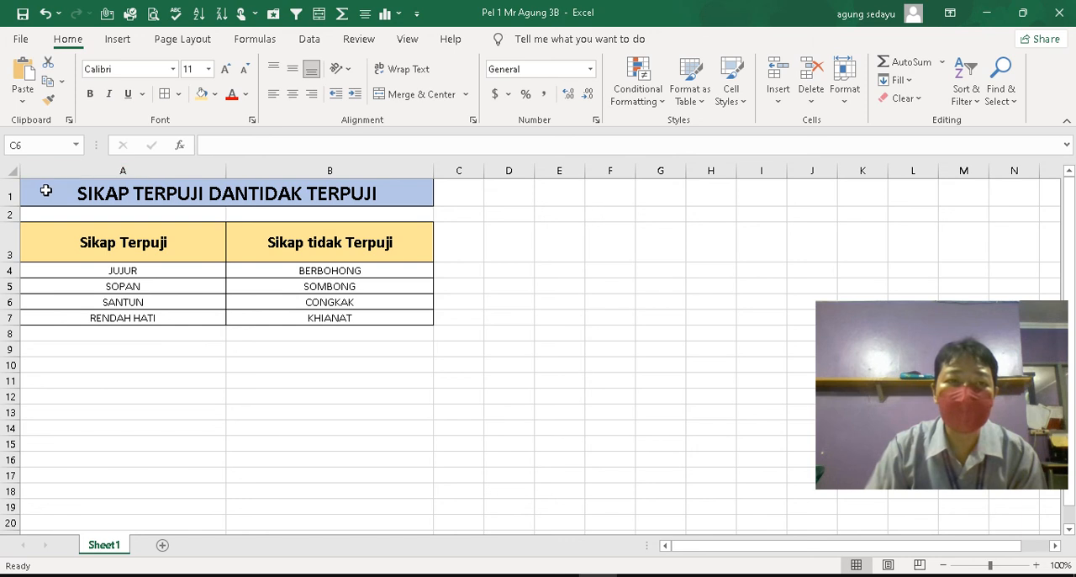
left_click_drag(44, 189, 250, 316)
left_click(635, 575)
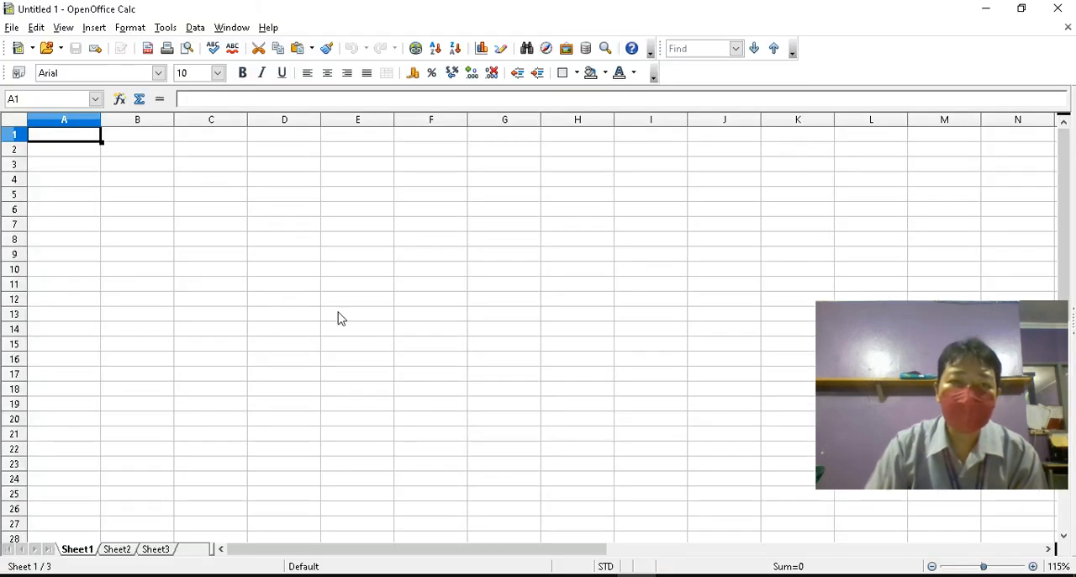
Widen columns A and B in the blank Calc sheet, try a taller row 2, and undo the row height change
left_click_drag(100, 119, 179, 120)
left_click_drag(252, 118, 303, 122)
left_click_drag(17, 156, 31, 195)
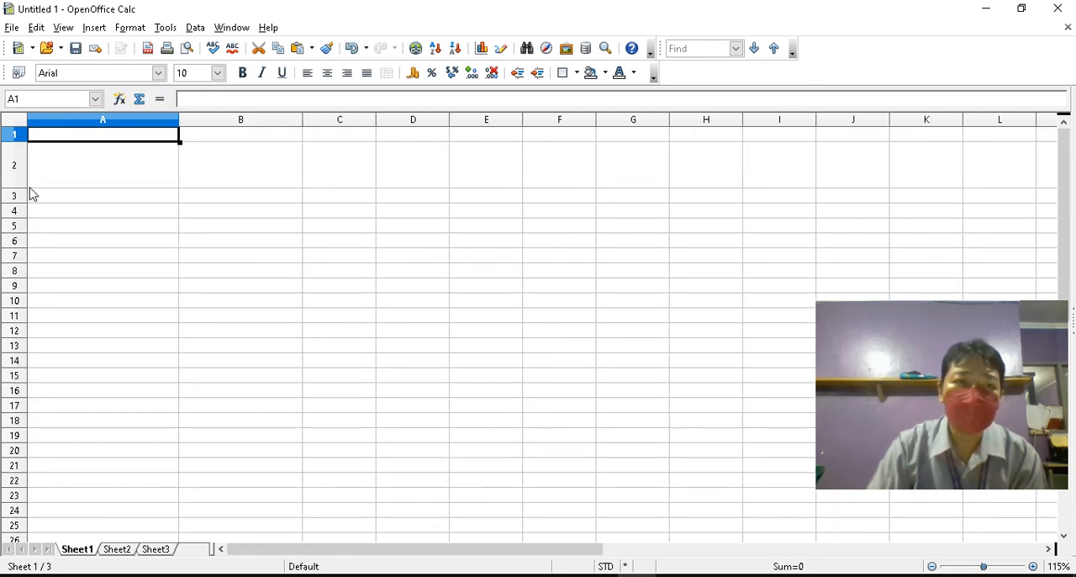
left_click(355, 51)
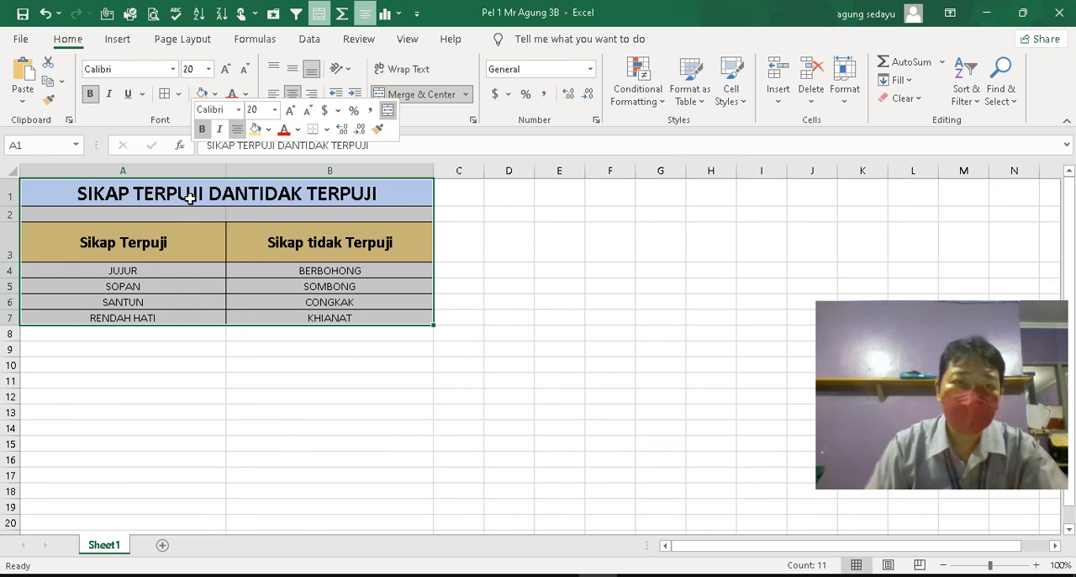
Copy the selected table in the Excel workbook and paste it into cells A1:B7 of the Calc spreadsheet
right_click(190, 196)
left_click(247, 185)
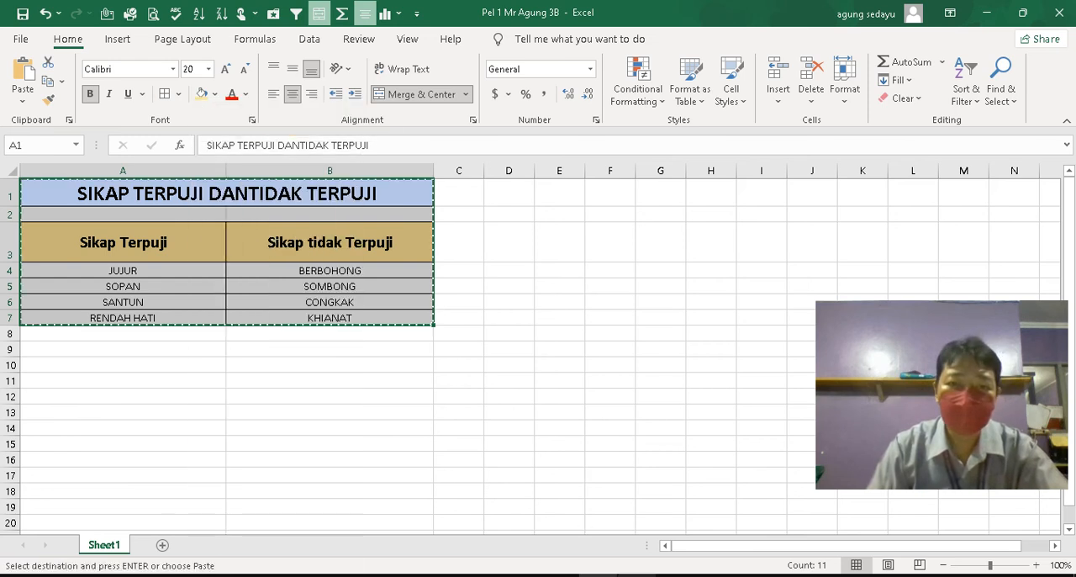
mouse_move(648, 575)
left_click(647, 517)
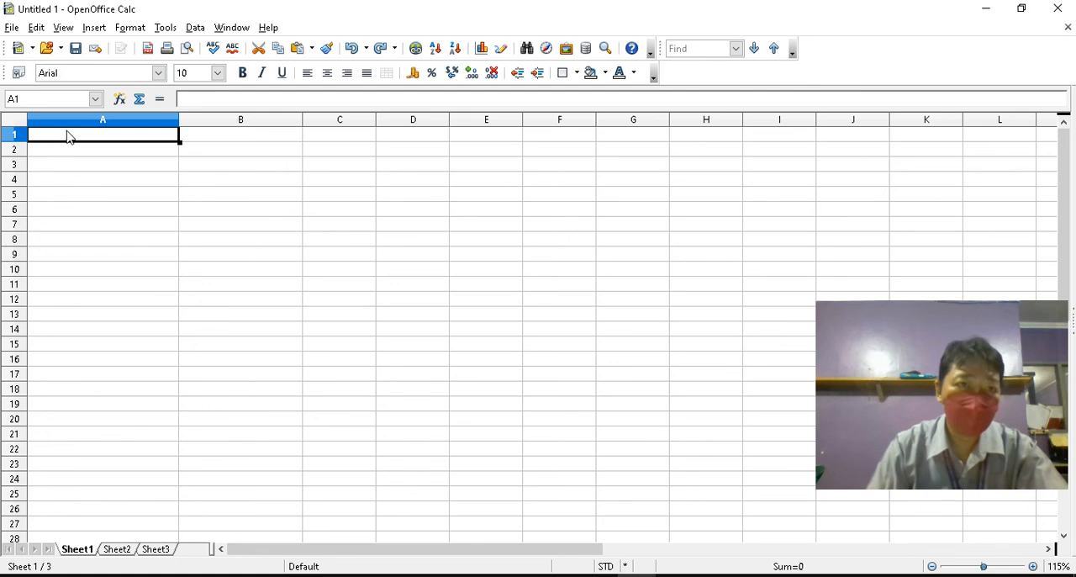
left_click_drag(71, 140, 274, 233)
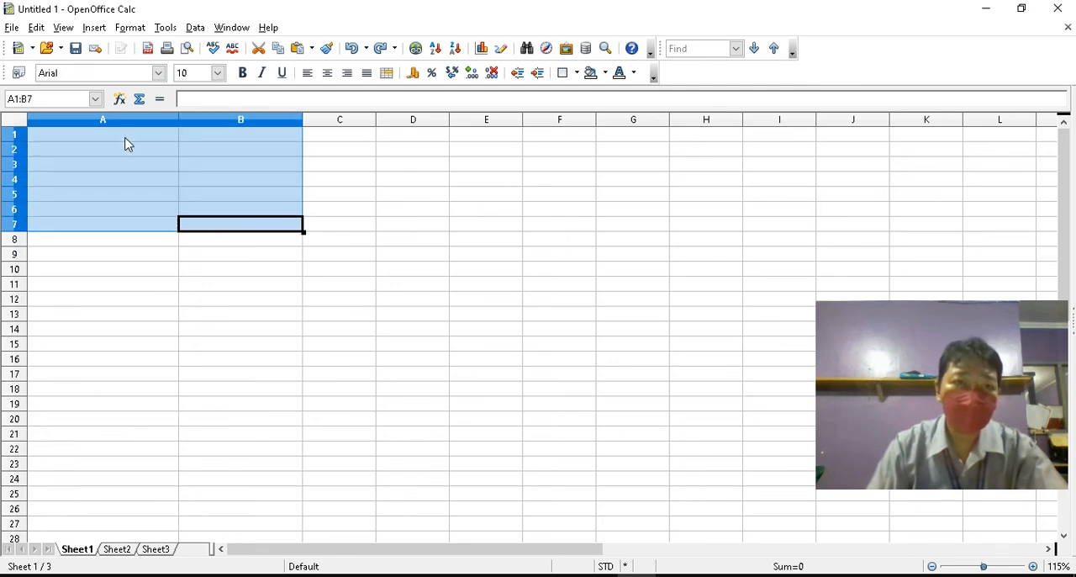
right_click(126, 135)
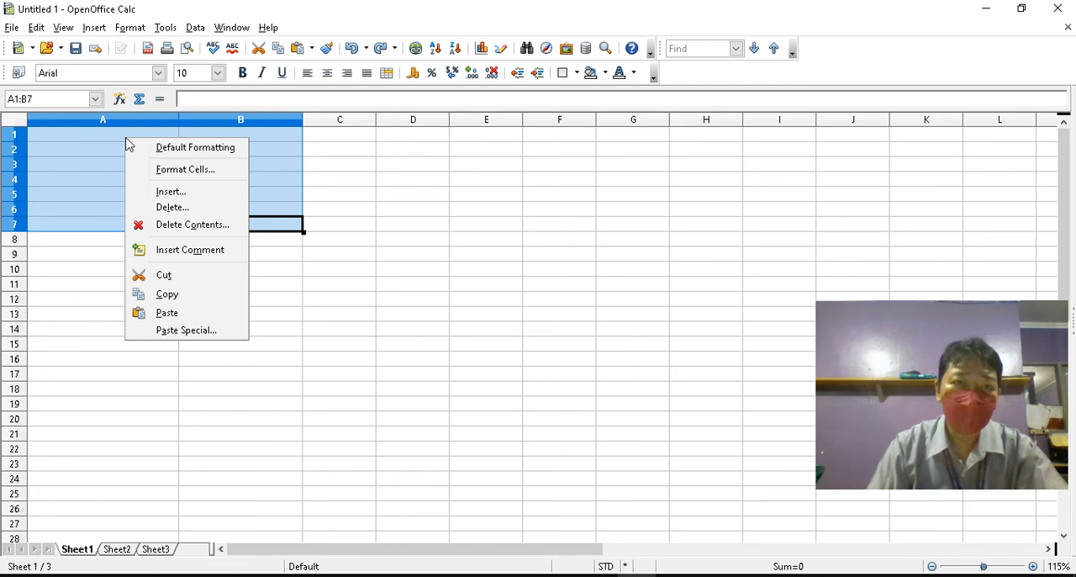
left_click(193, 313)
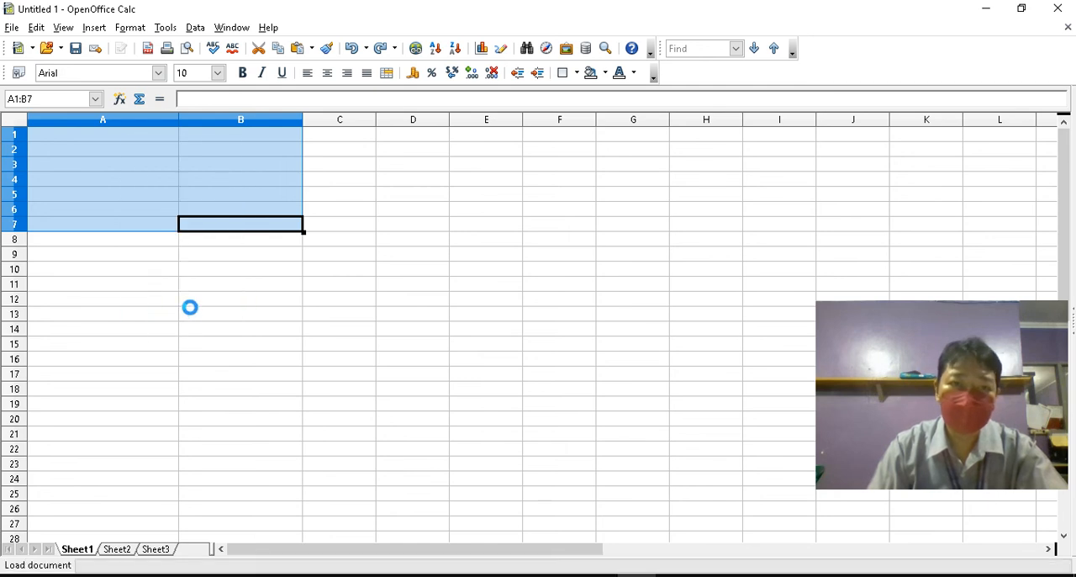
left_click(173, 241)
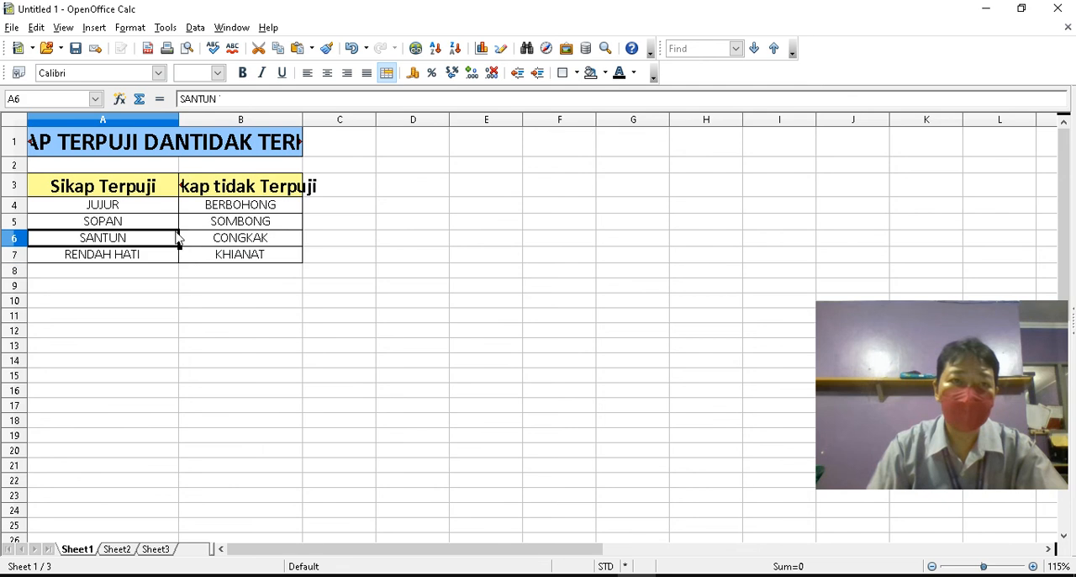
Set columns A and B to their optimal width to fit the pasted entries
double_click(179, 118)
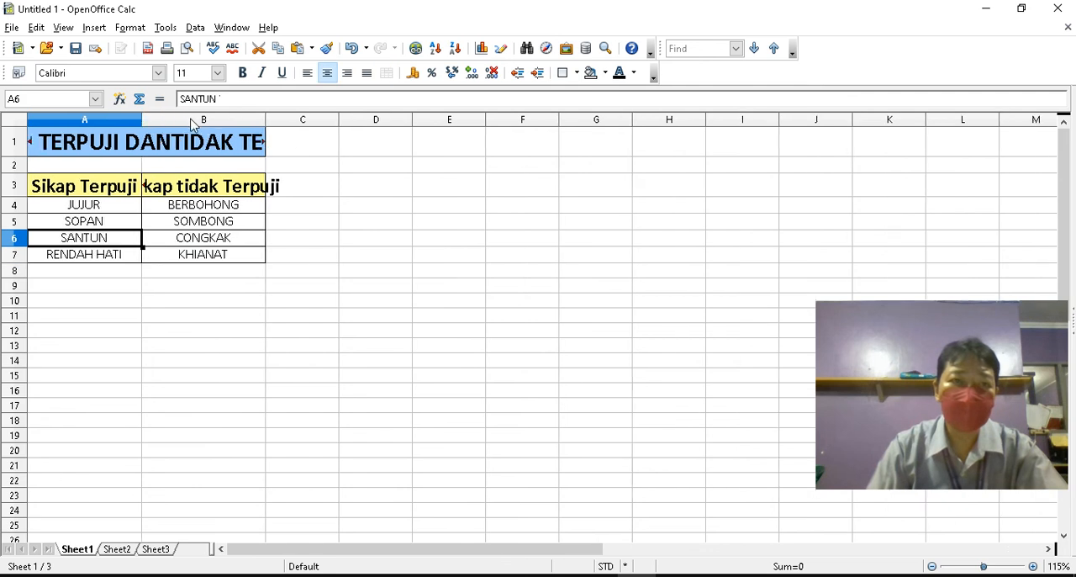
left_click(269, 119)
double_click(266, 119)
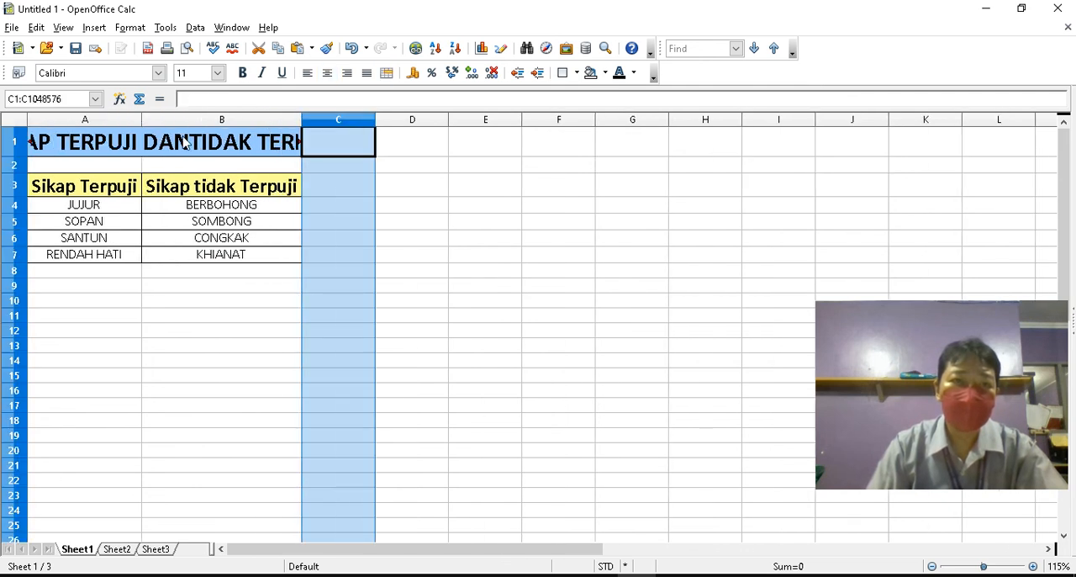
Widen column A enough for the whole title to fit in row 1, and make column B slightly wider
left_click_drag(142, 121, 238, 124)
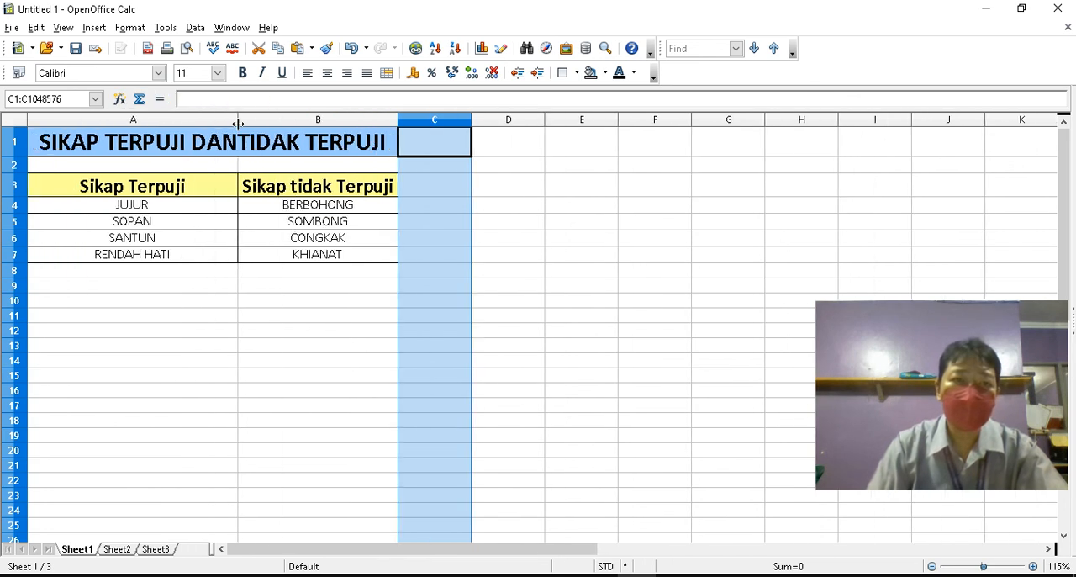
left_click(387, 132)
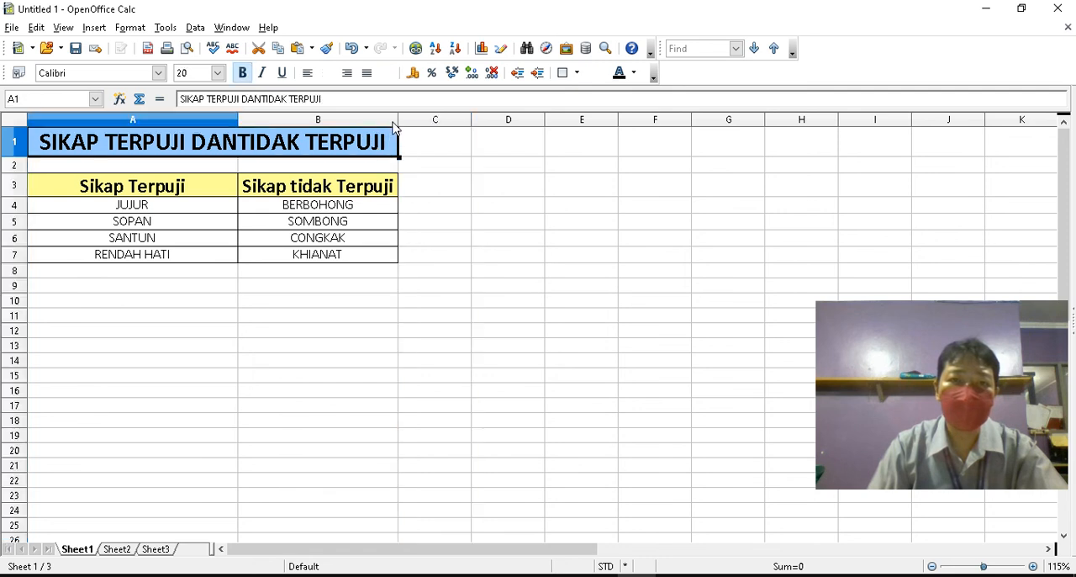
left_click_drag(398, 119, 411, 120)
left_click(375, 258)
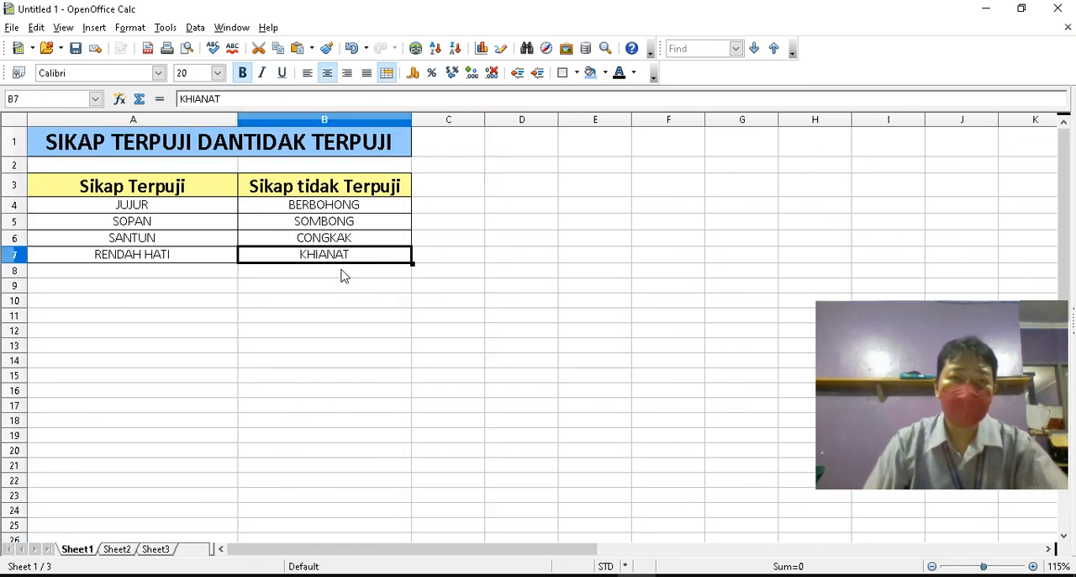
Merge the empty cells D1:E1 and split them again
left_click(94, 149)
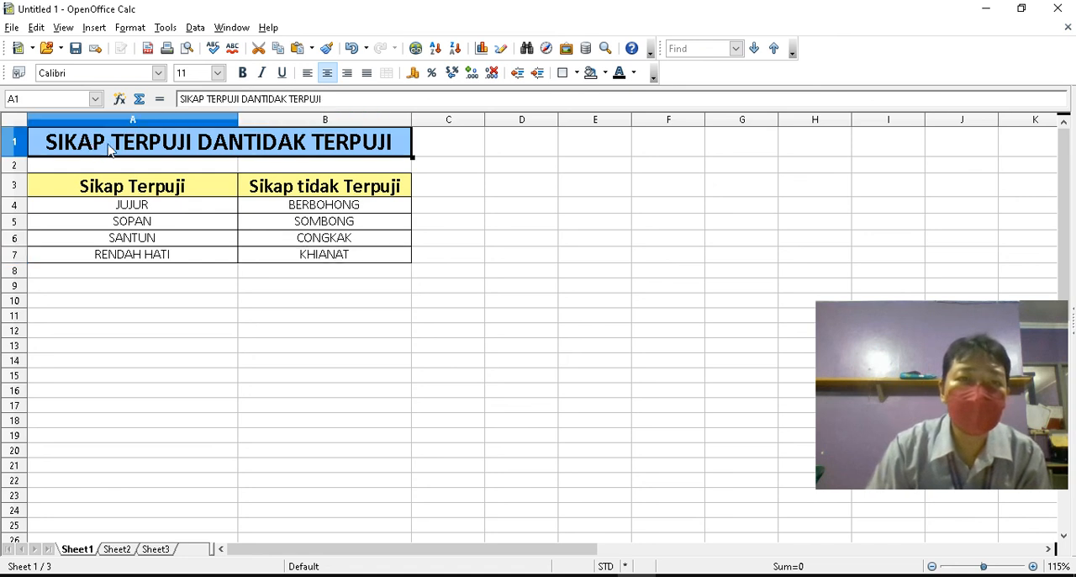
left_click(521, 148)
left_click_drag(518, 149, 694, 149)
left_click_drag(739, 149, 627, 151)
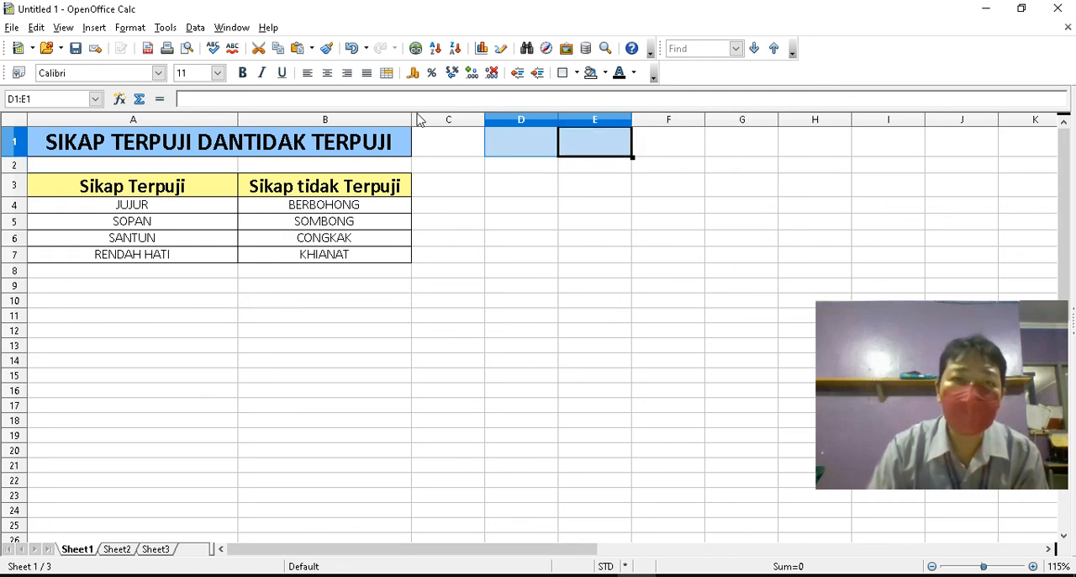
left_click(386, 75)
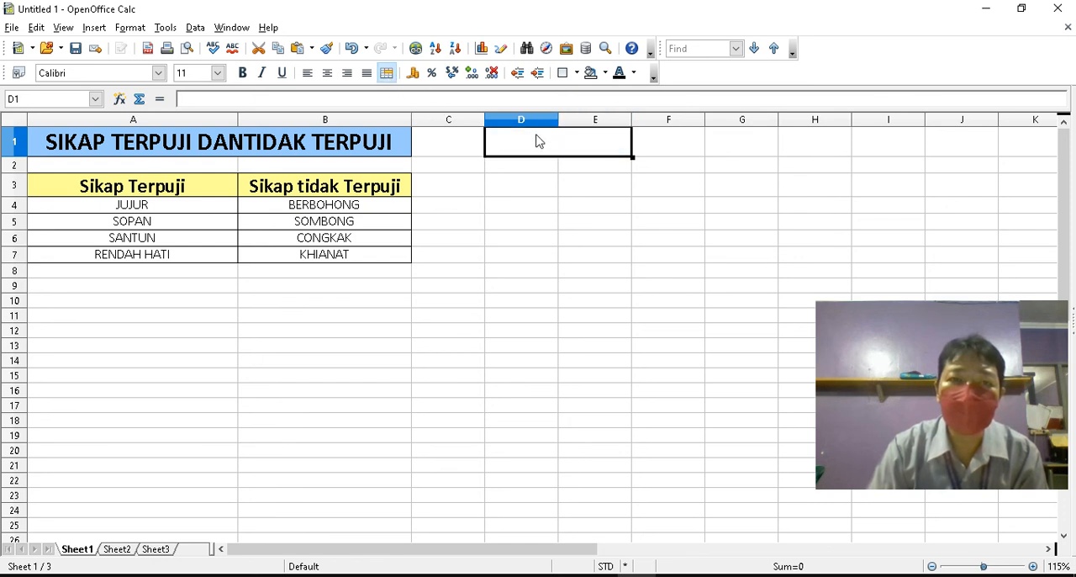
left_click(387, 74)
left_click(585, 190)
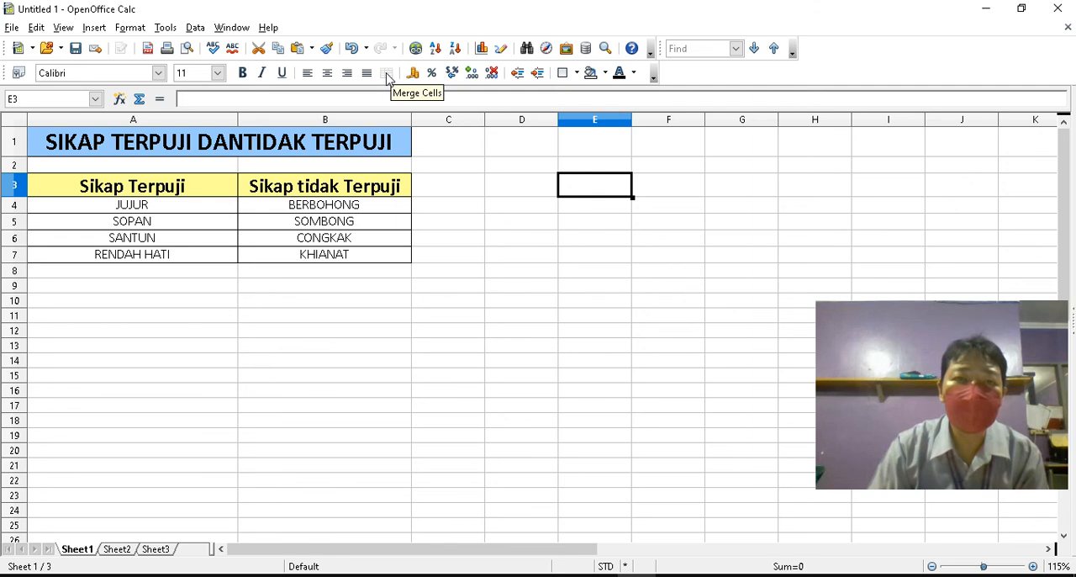
left_click(354, 184)
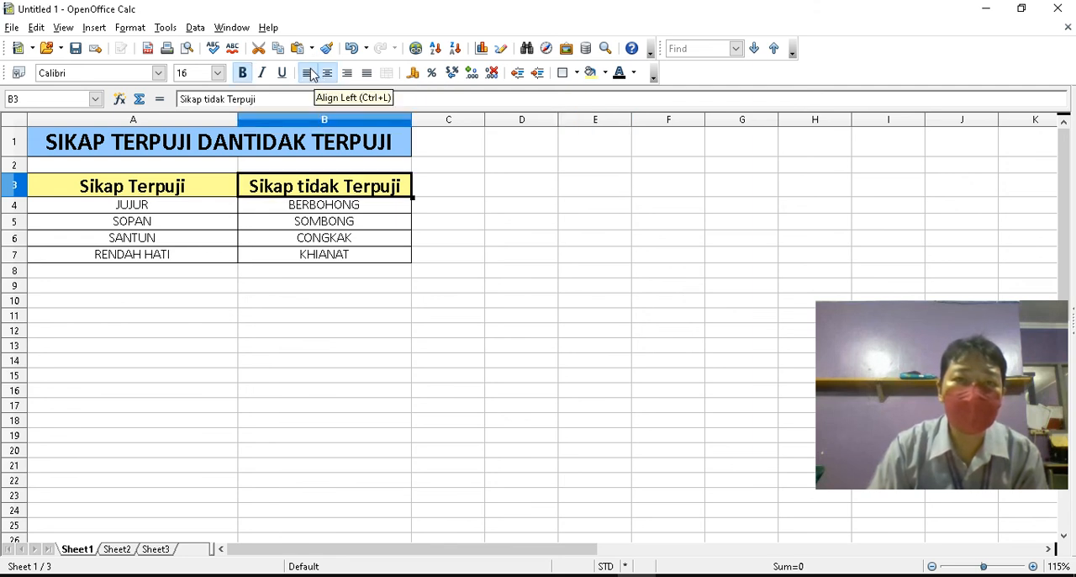
left_click(69, 188)
left_click_drag(138, 190, 332, 257)
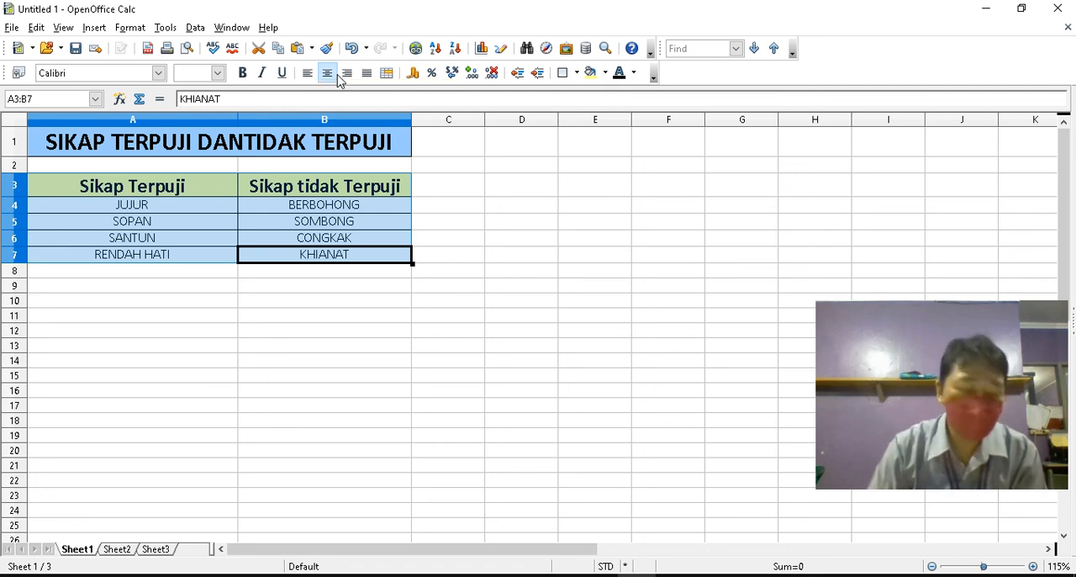
left_click(482, 193)
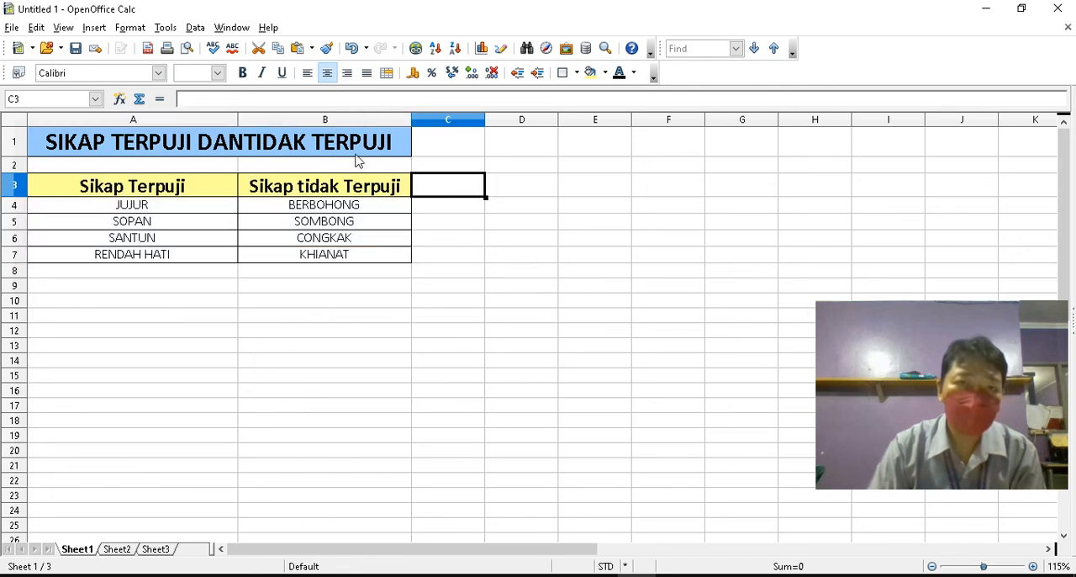
left_click(131, 150)
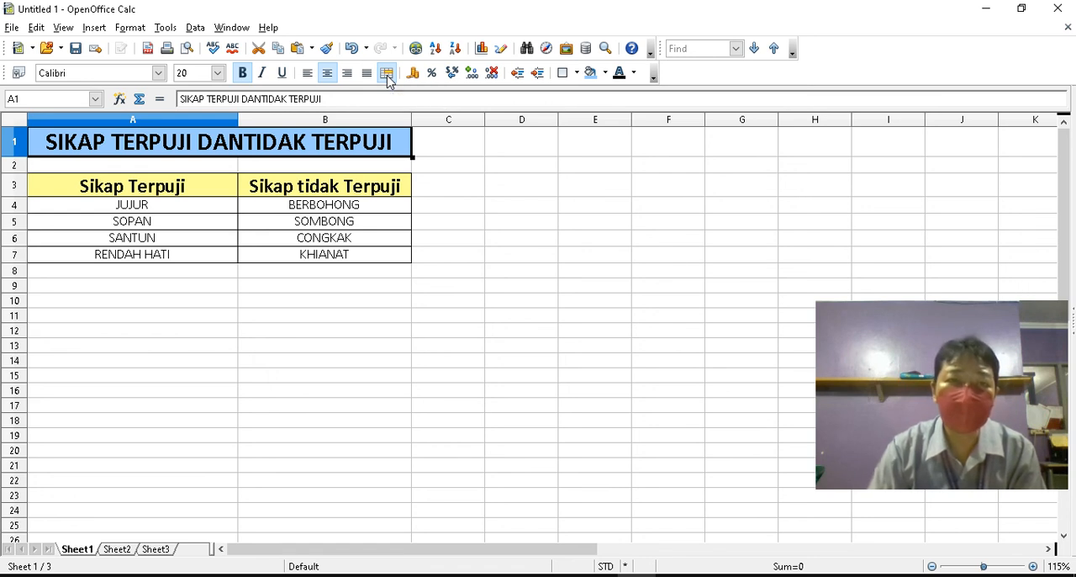
left_click(512, 208)
Correct the title in the merged cell A1 to "SIKAP TERPUJI DAN TIDAK TERPUJI"
left_click(217, 145)
double_click(243, 139)
key("Return")
left_click(258, 152)
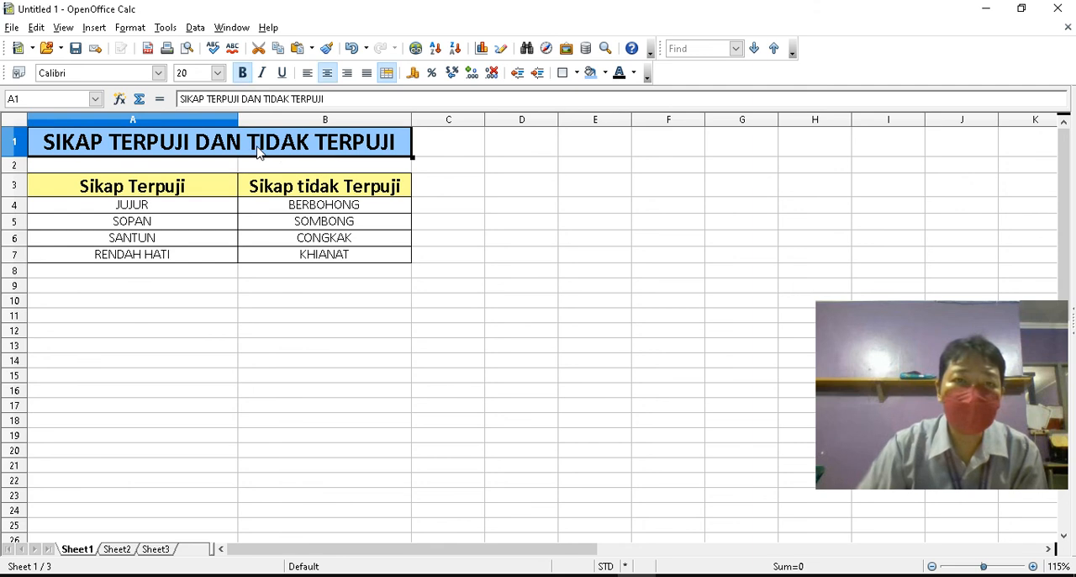
Fill the empty cell D1 with the Pink 1 background color
left_click(504, 147)
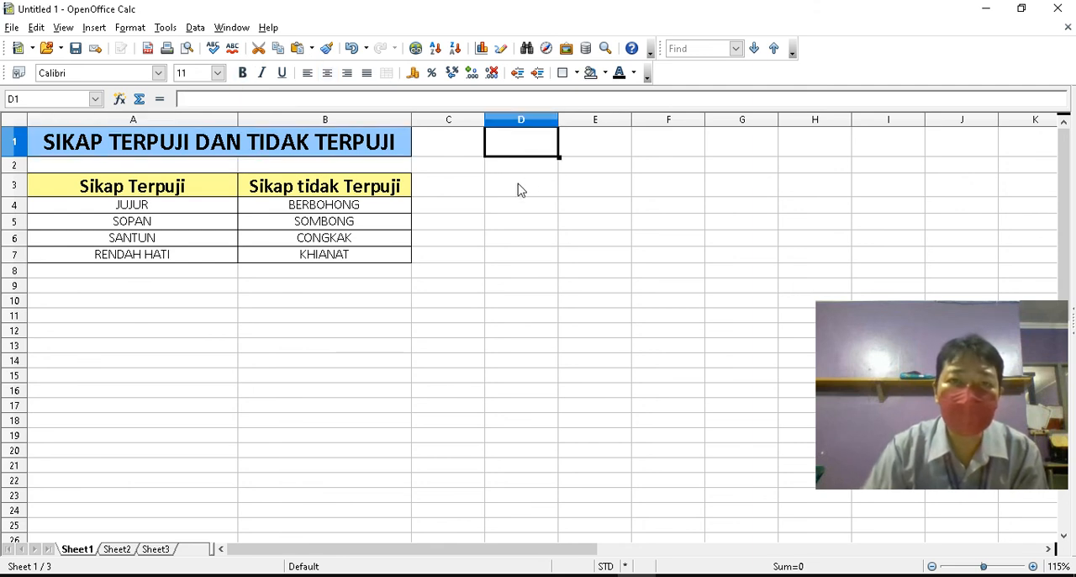
left_click(603, 74)
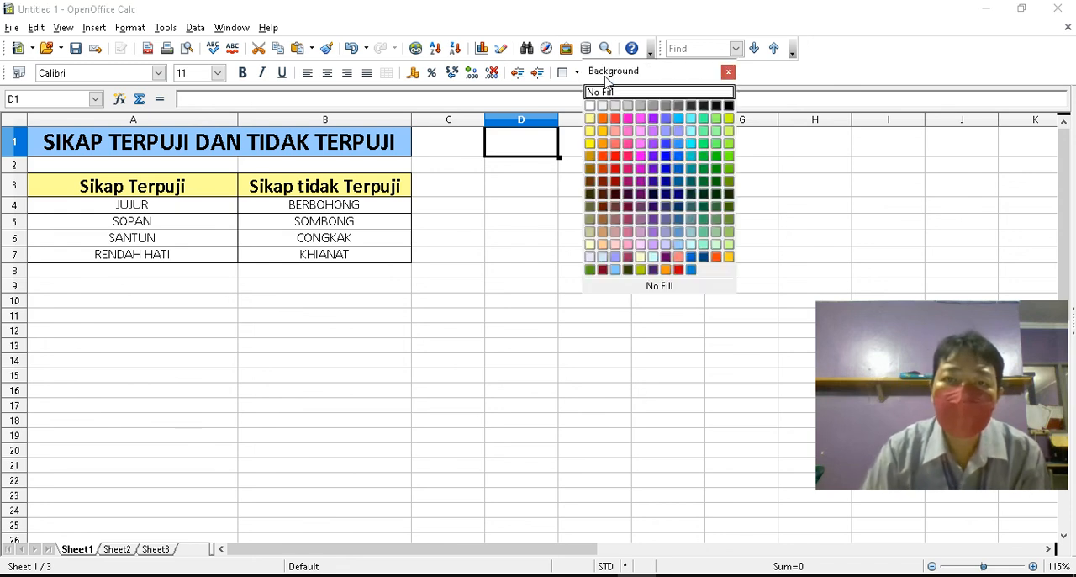
left_click(629, 133)
left_click(586, 207)
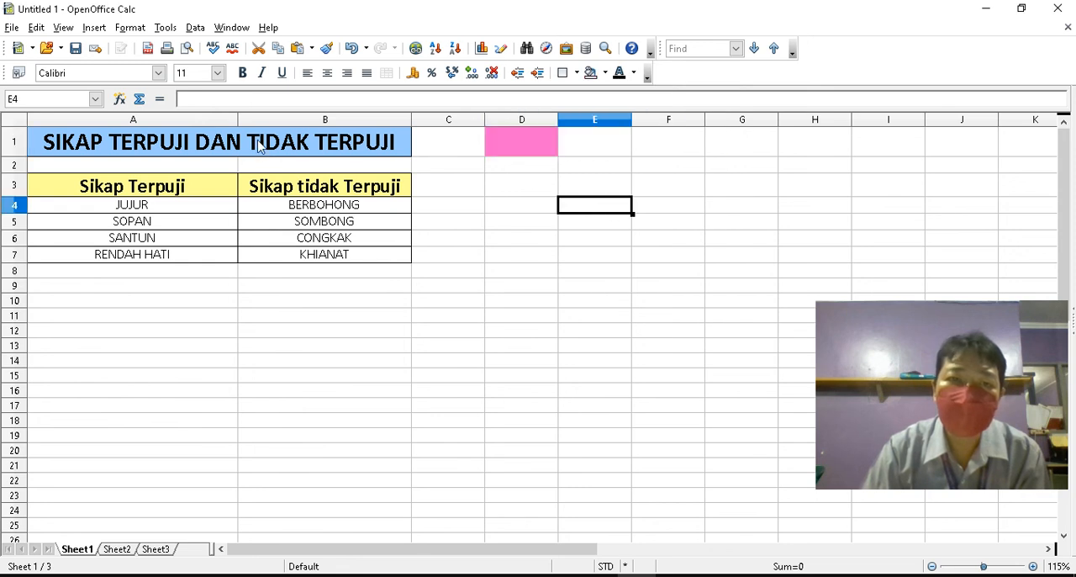
Try Cyan 1 as the background color of the title cell A1, and replace it with Red 3
left_click(260, 151)
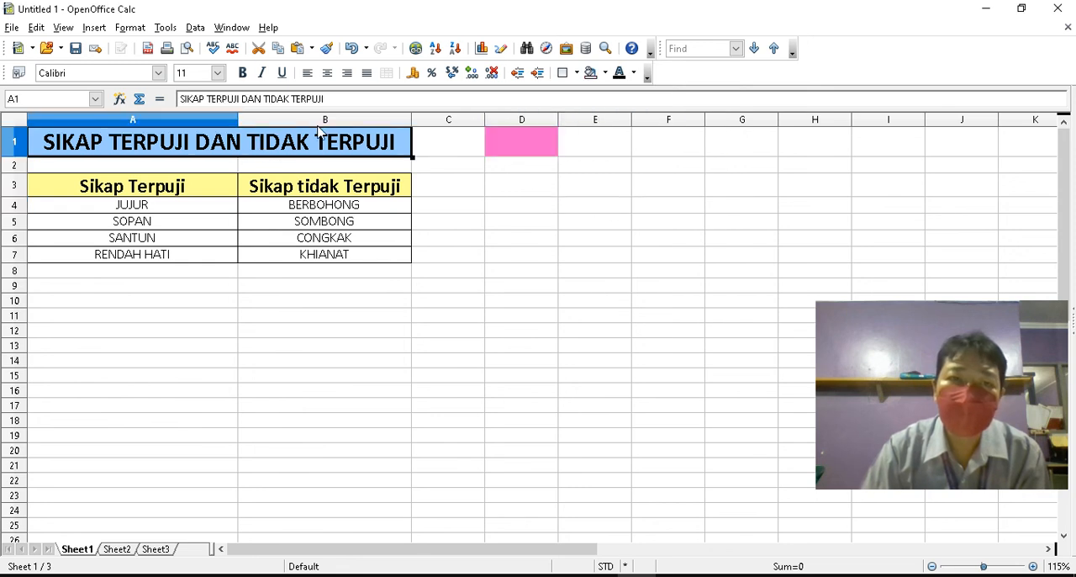
left_click(603, 74)
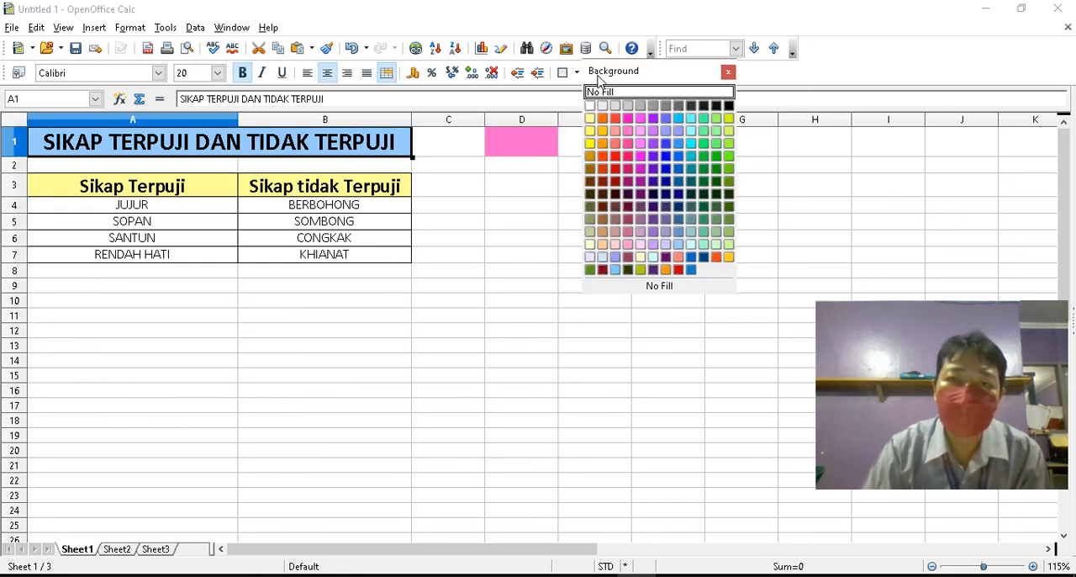
left_click(691, 132)
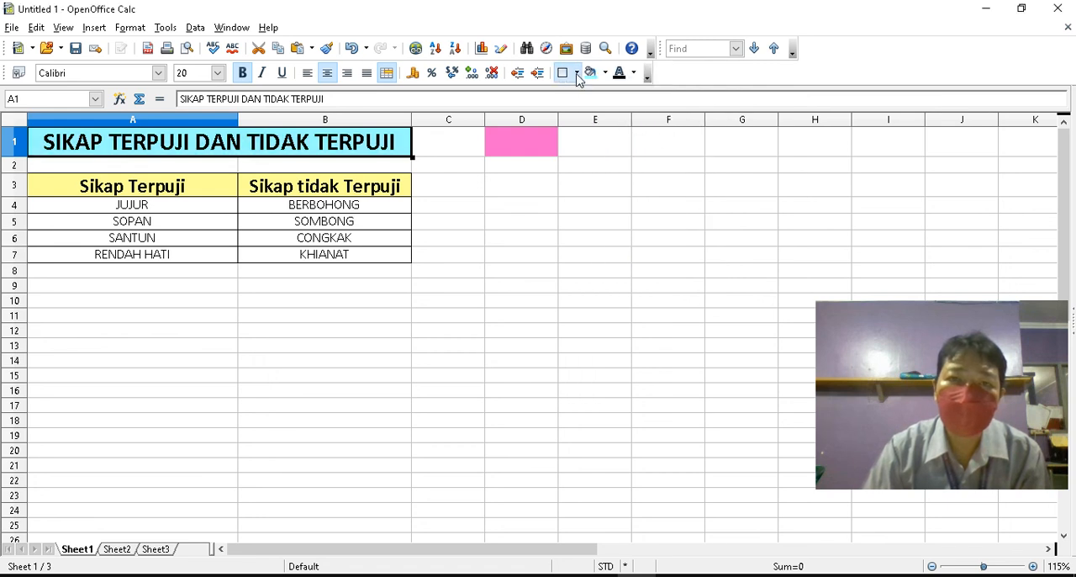
left_click(604, 73)
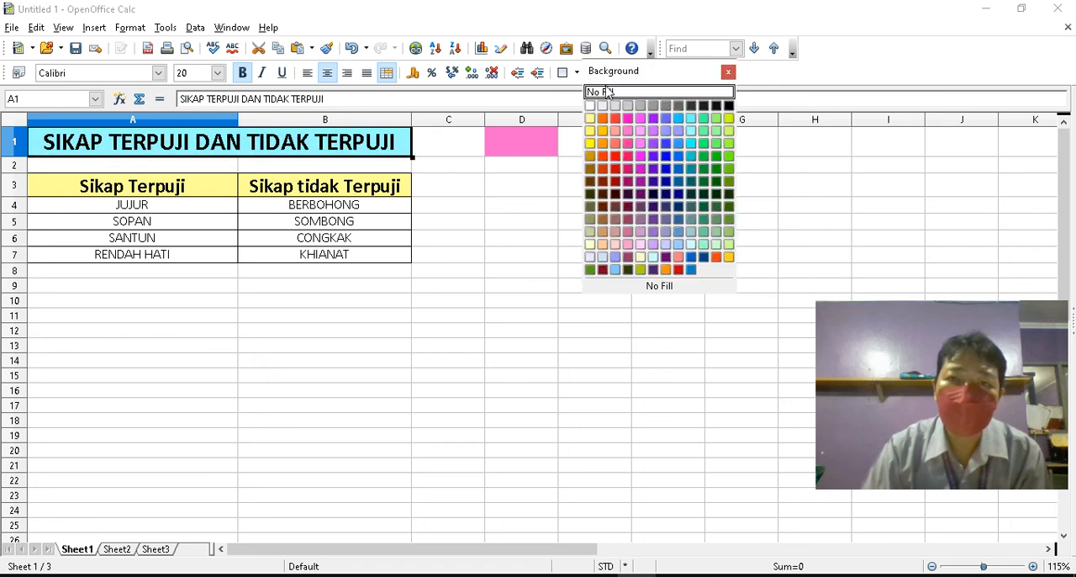
left_click(614, 157)
left_click(529, 145)
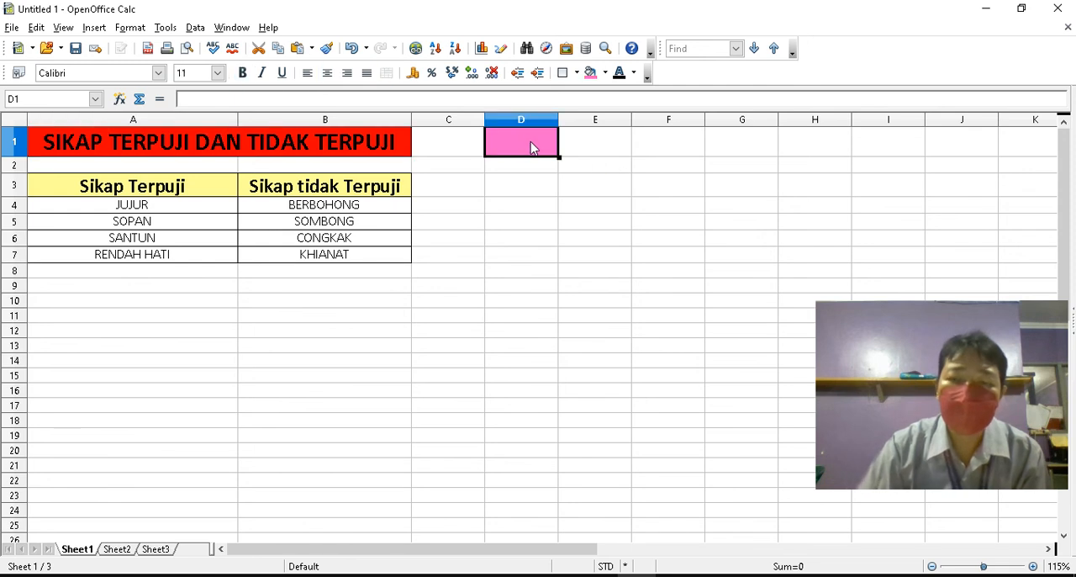
Remove the pink background color from the empty cell D1 by setting it to no fill
key("Delete")
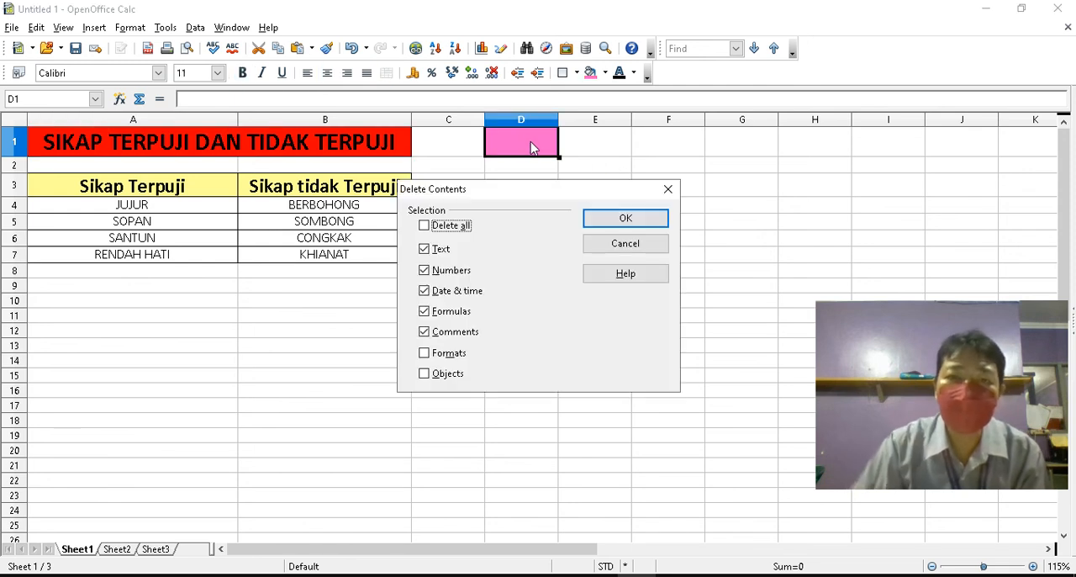
left_click(631, 244)
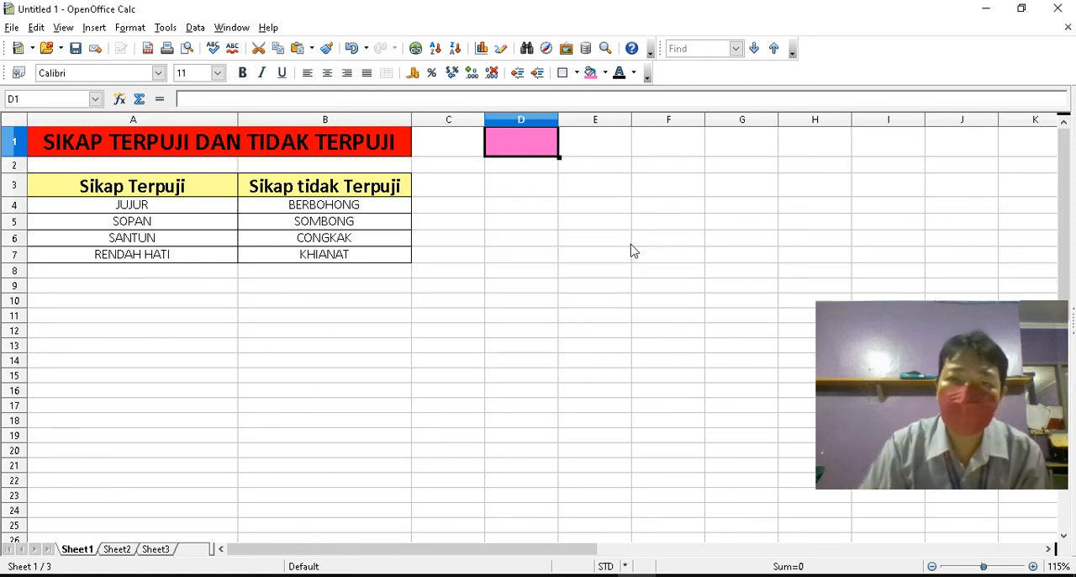
left_click(604, 72)
left_click(605, 97)
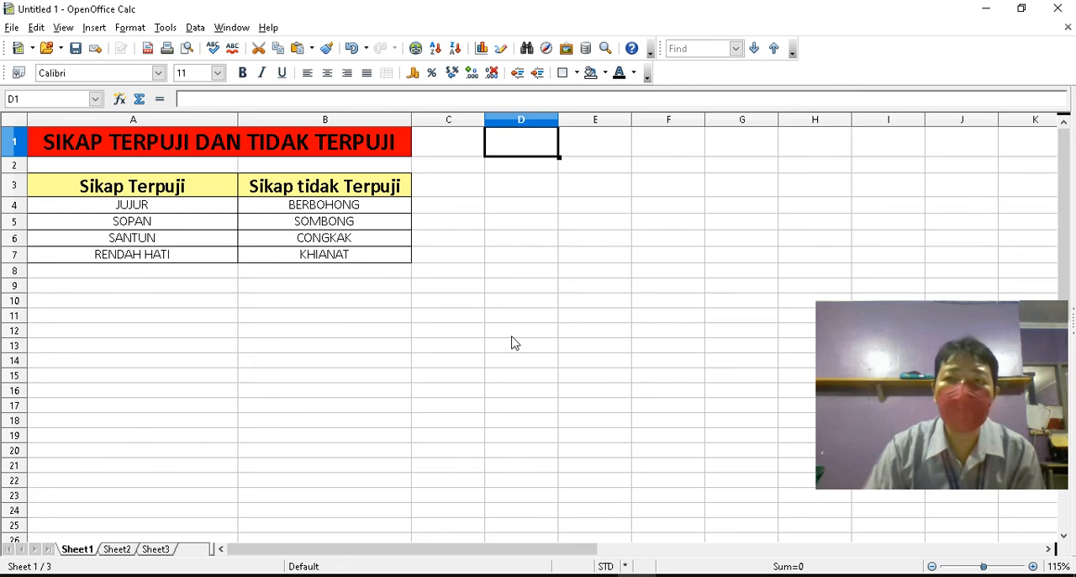
left_click(13, 28)
left_click(71, 172)
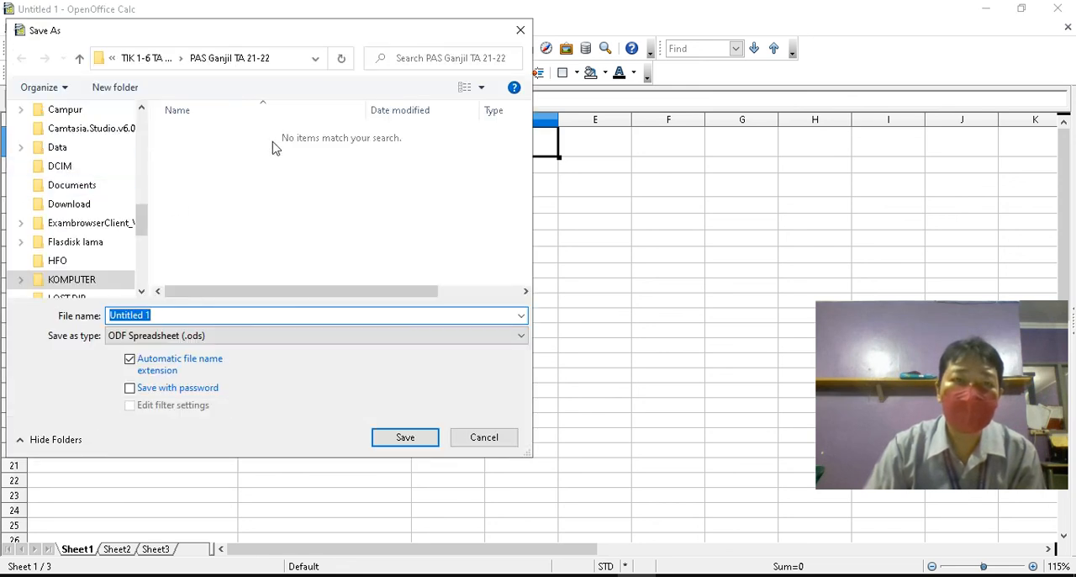
left_click(488, 439)
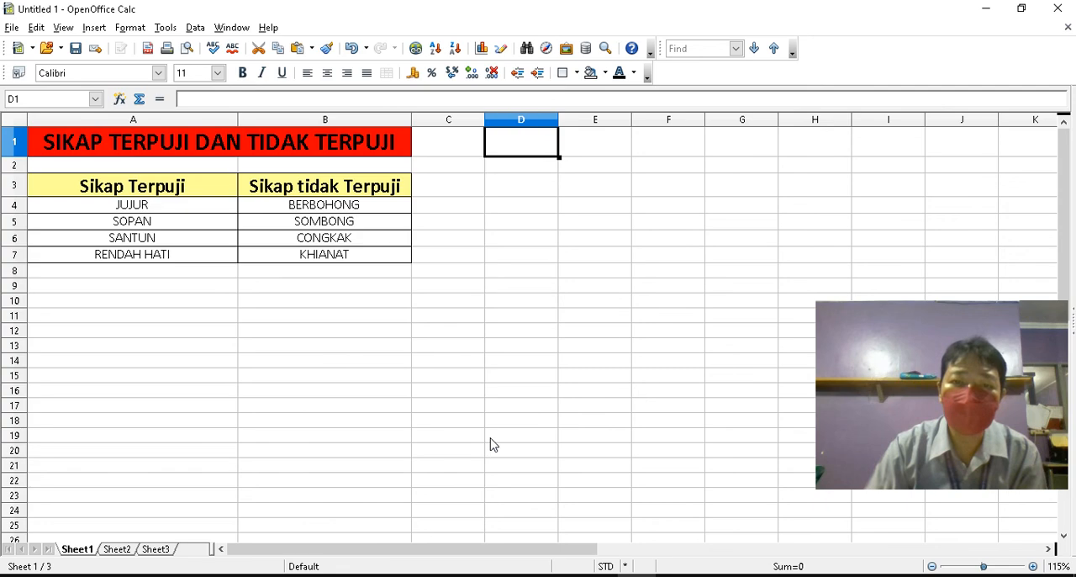
Switch to Excel to view the finished table, and switch to the PowerPoint presentation "Pelajaran 1" to open its second slide
left_click(599, 575)
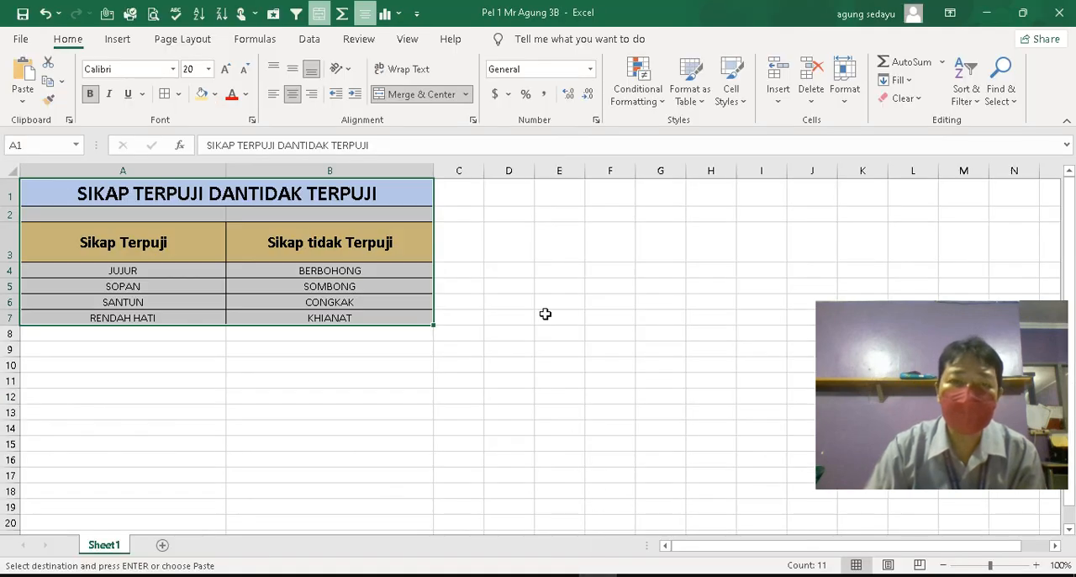
left_click(544, 314)
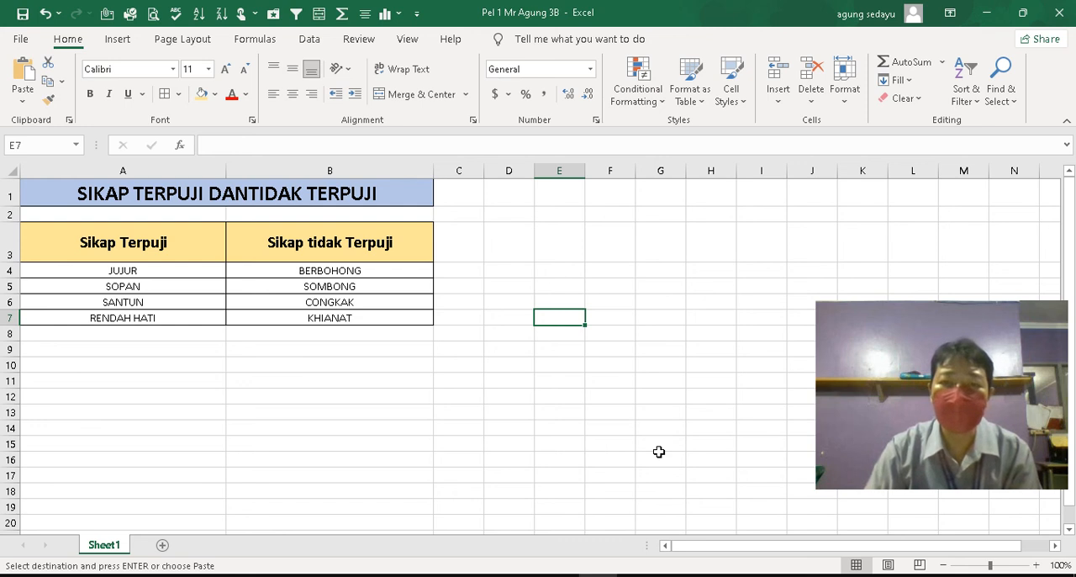
left_click(559, 573)
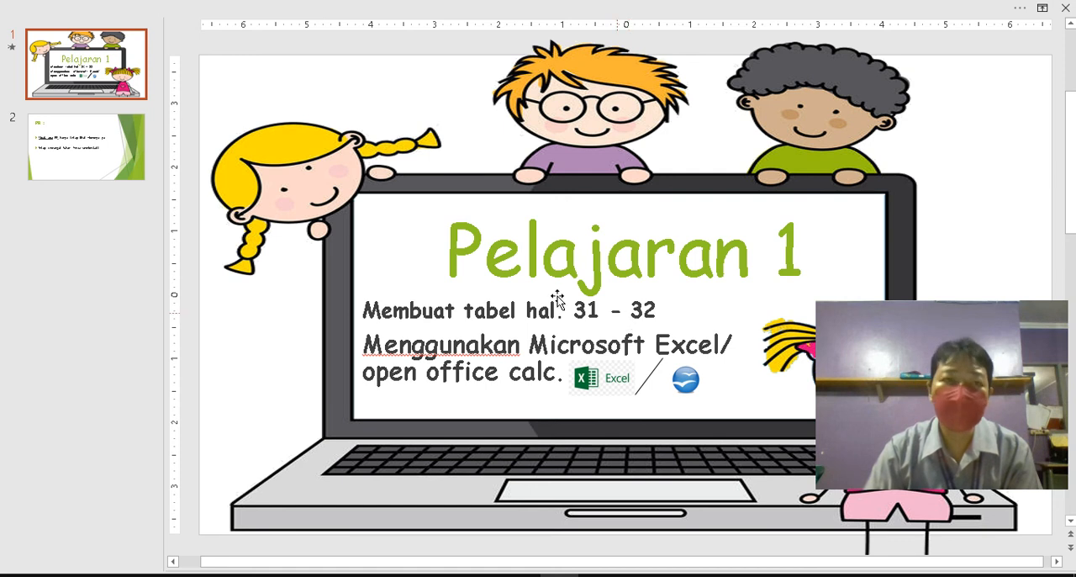
left_click(87, 137)
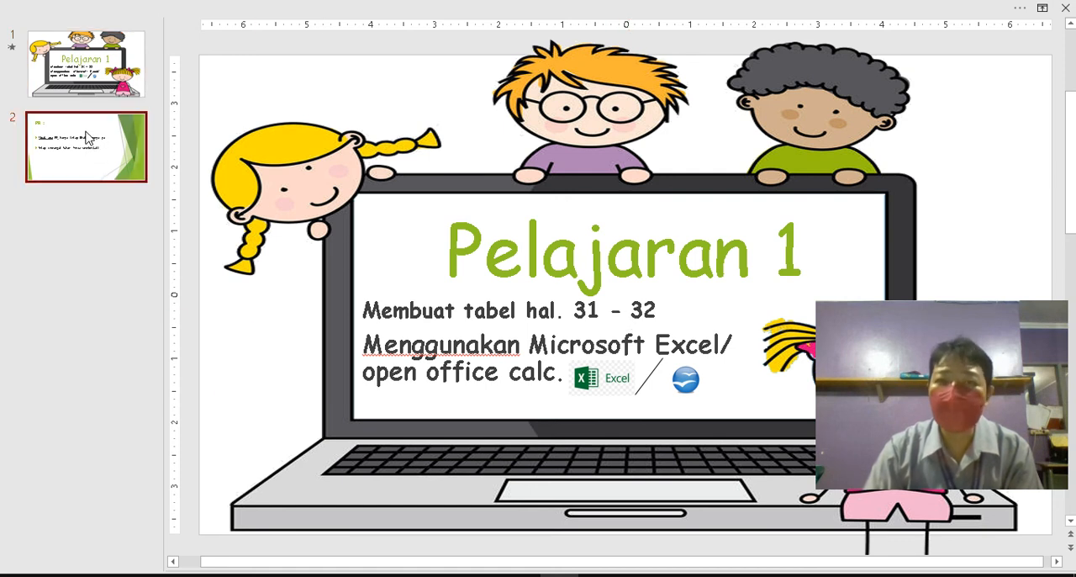